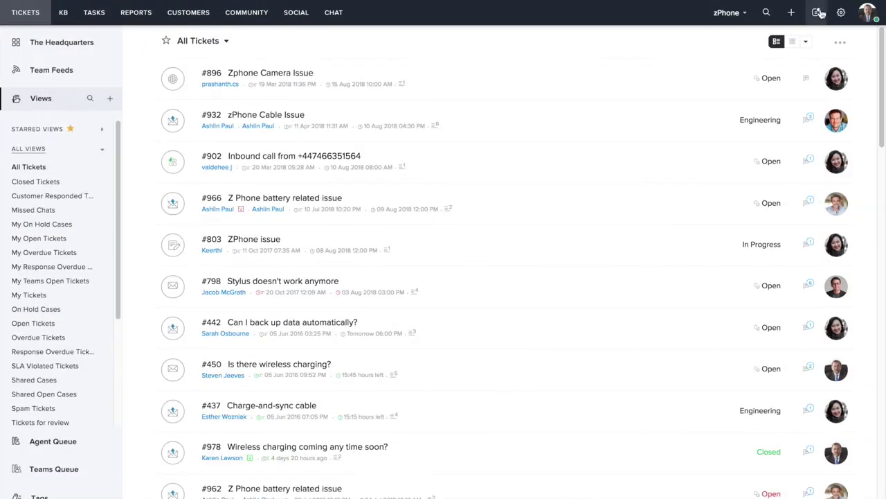
# Open Layouts in Setup and preview the Contacts and Tasks layouts before returning to Tickets.
pyautogui.click(840, 13)
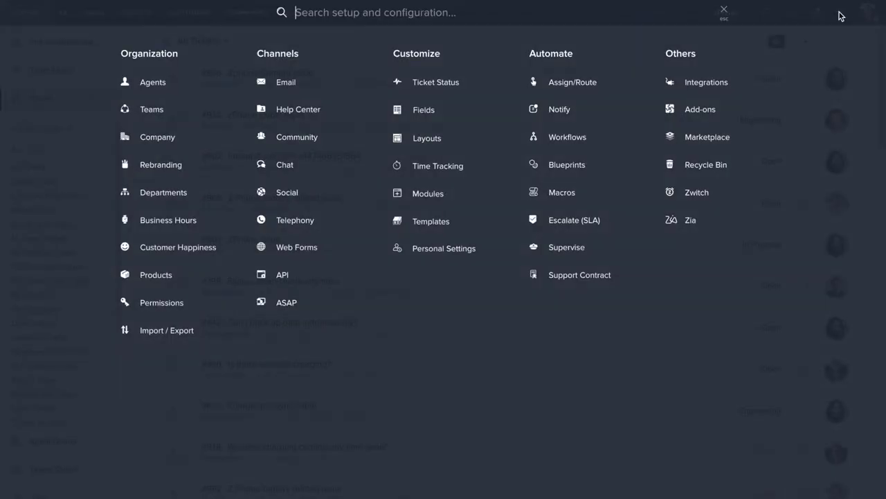
pyautogui.click(420, 141)
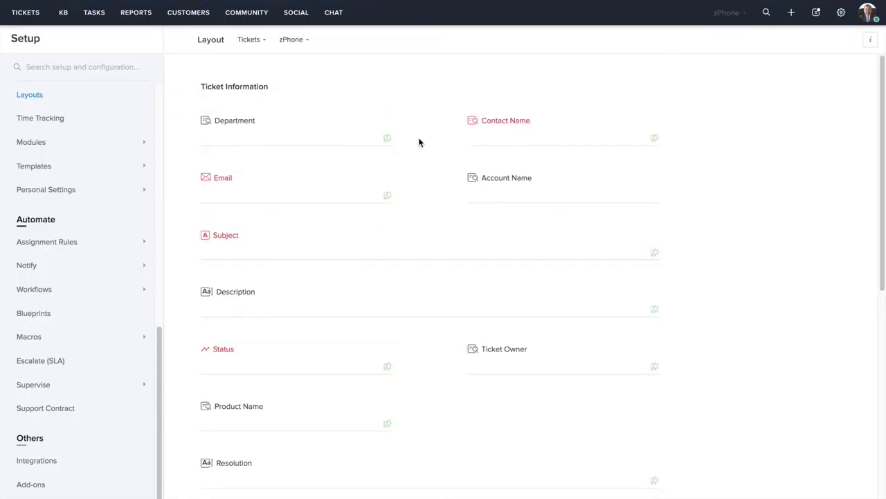
pyautogui.click(262, 43)
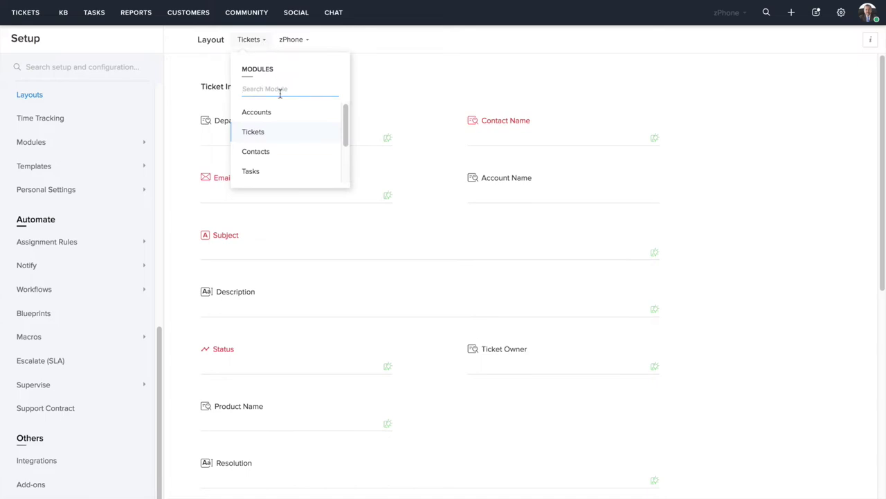
pyautogui.scroll(-1, 284, 113)
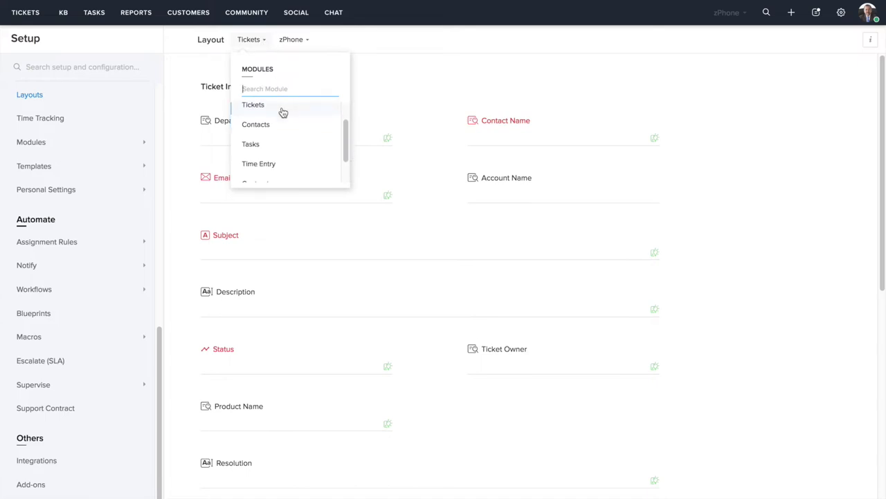
pyautogui.scroll(-1, 282, 112)
pyautogui.scroll(2, 283, 112)
pyautogui.click(362, 80)
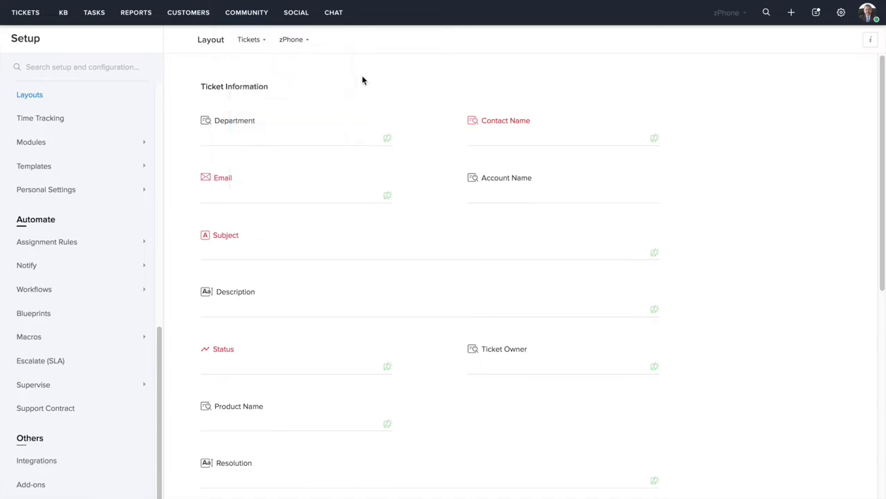
pyautogui.click(251, 40)
pyautogui.click(263, 150)
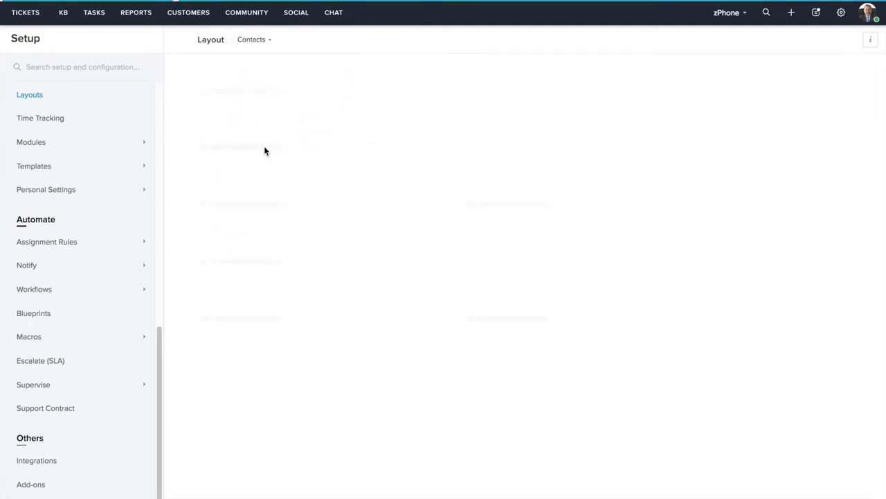
pyautogui.click(263, 41)
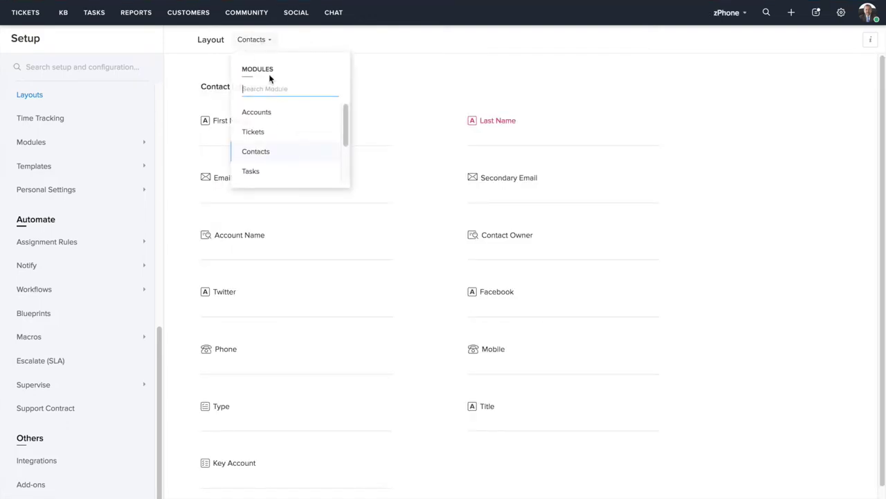
pyautogui.click(280, 171)
pyautogui.click(251, 40)
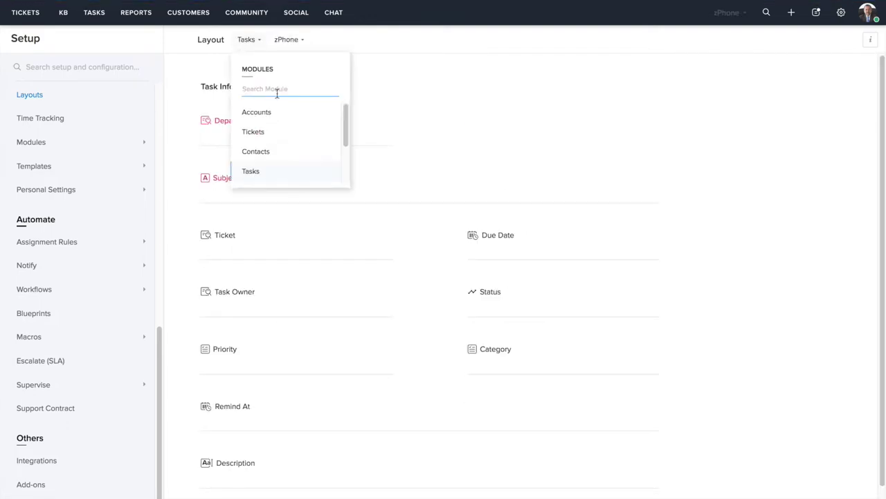
pyautogui.click(279, 133)
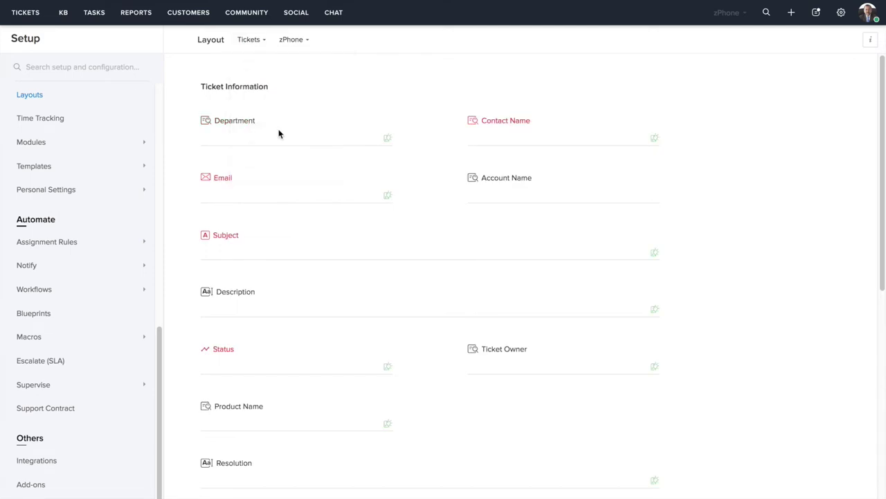
# Preview the Technical Support and zPhone ticket layouts, then show Zylker Returns and Refunds.
pyautogui.click(294, 41)
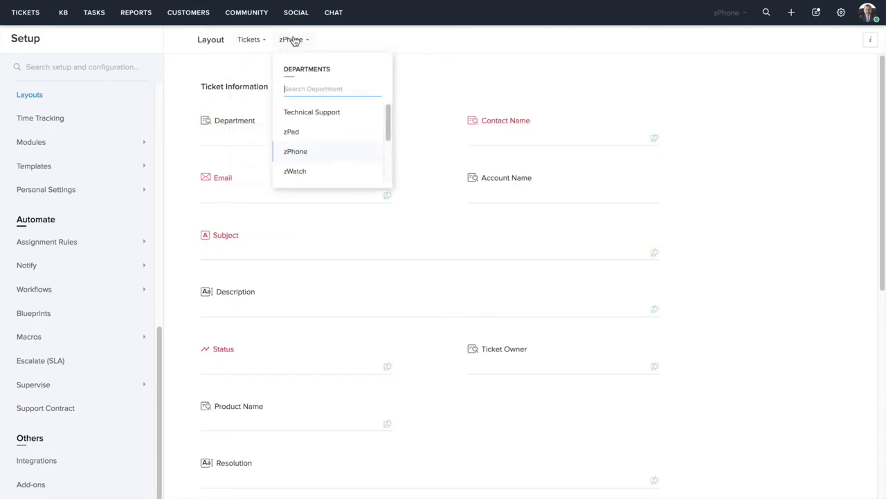
pyautogui.click(312, 112)
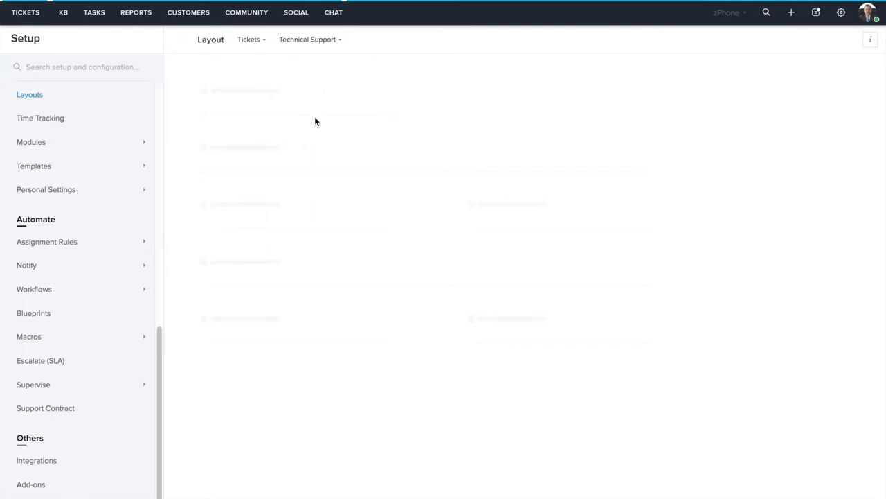
pyautogui.click(309, 42)
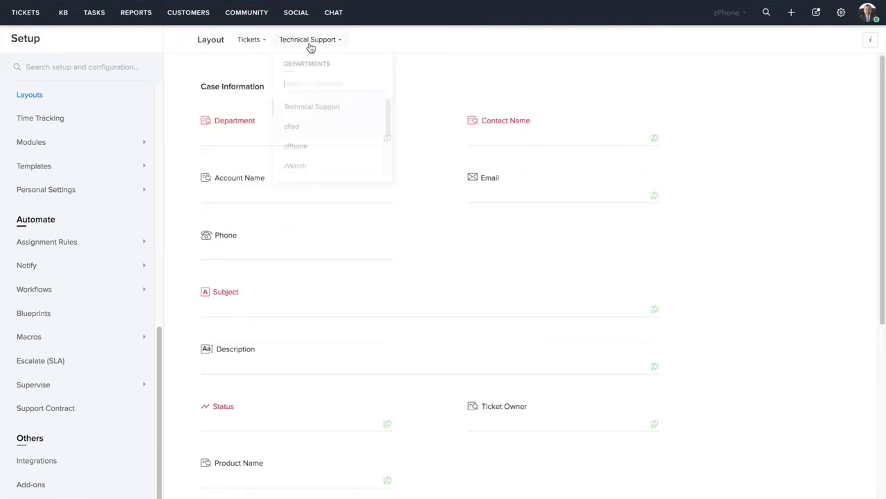
pyautogui.click(314, 150)
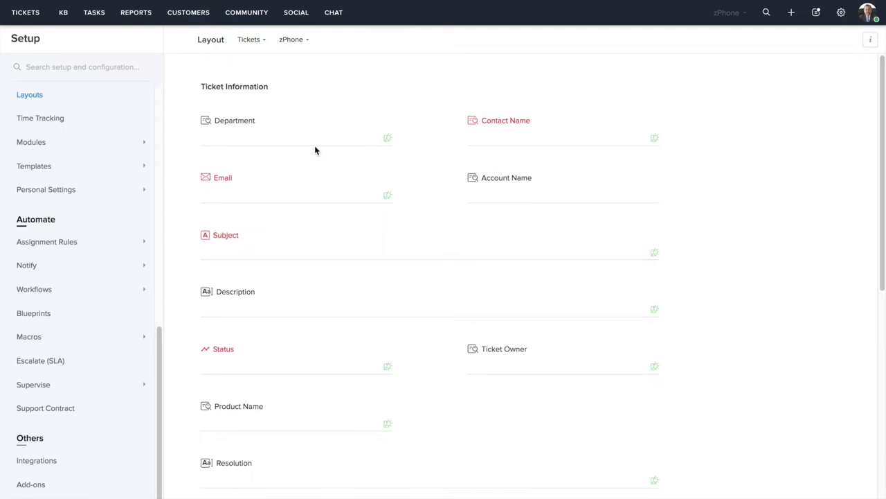
pyautogui.click(297, 44)
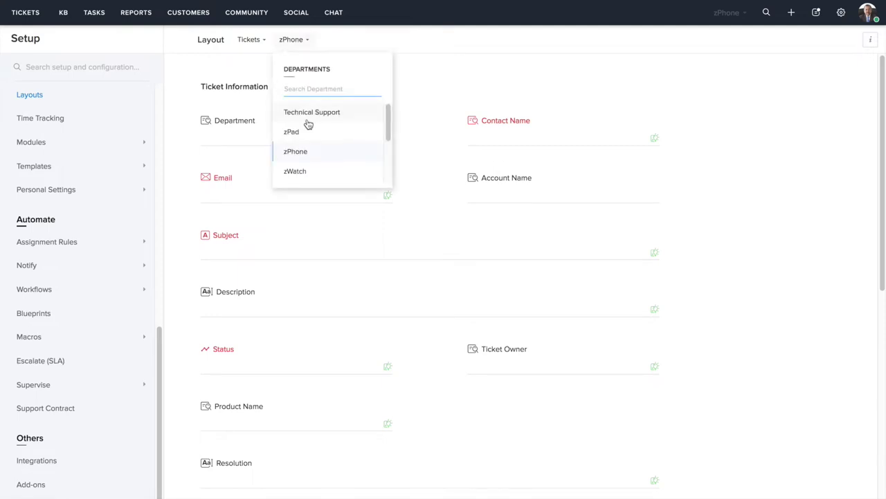
pyautogui.scroll(-1, 308, 123)
pyautogui.scroll(-2, 309, 124)
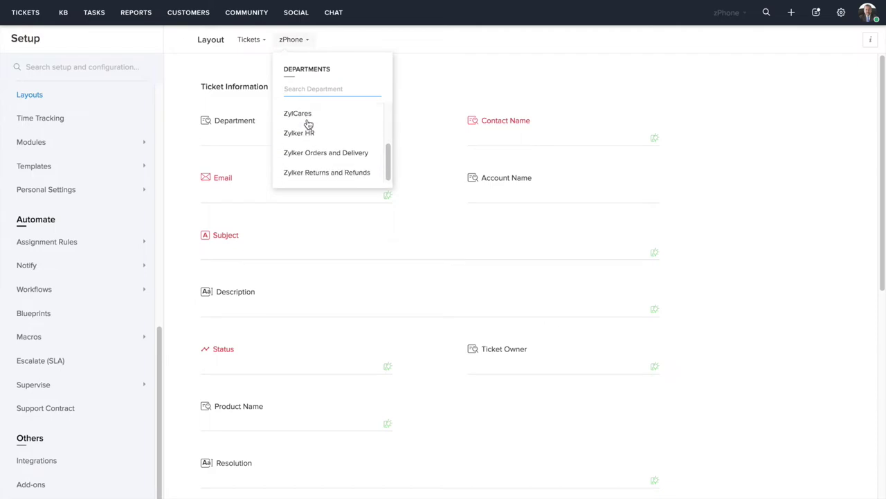
pyautogui.click(316, 172)
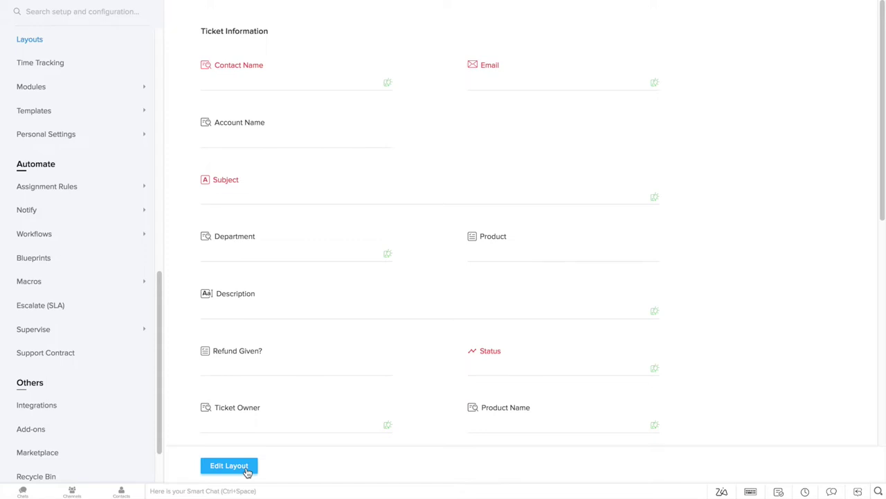
# Edit the Zylker Returns and Refunds layout and open the Status field's properties.
pyautogui.click(229, 466)
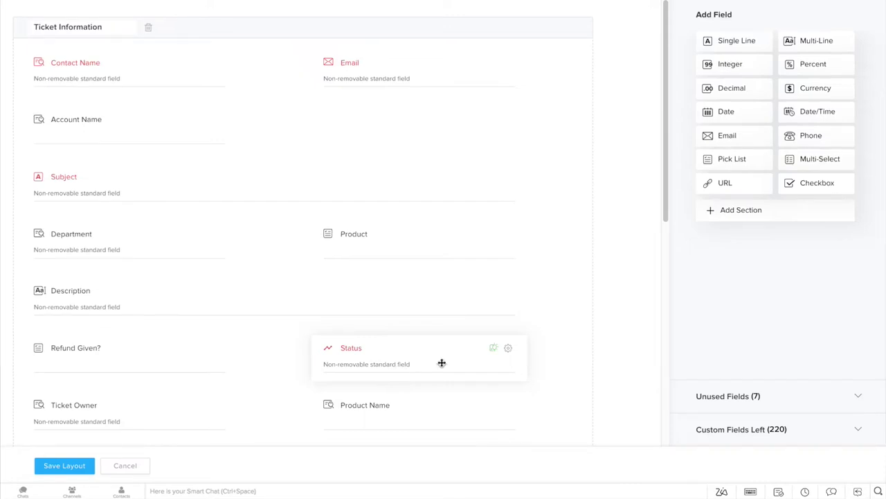
pyautogui.click(508, 350)
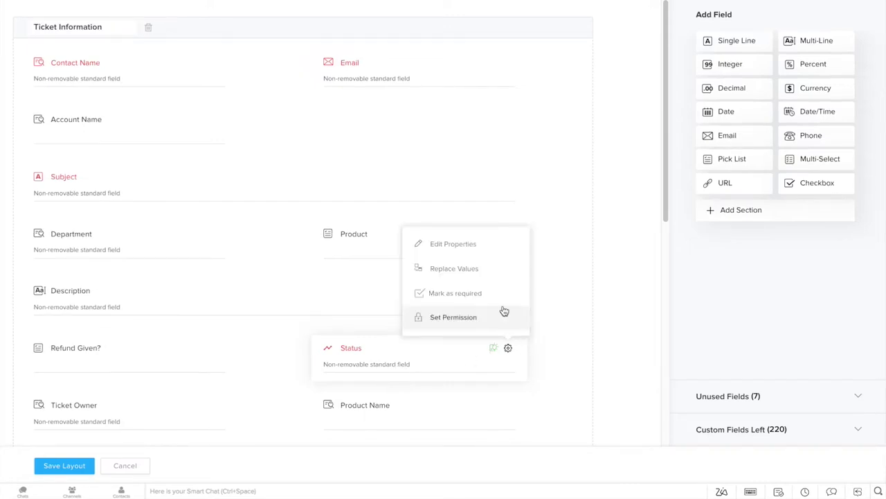
pyautogui.click(496, 249)
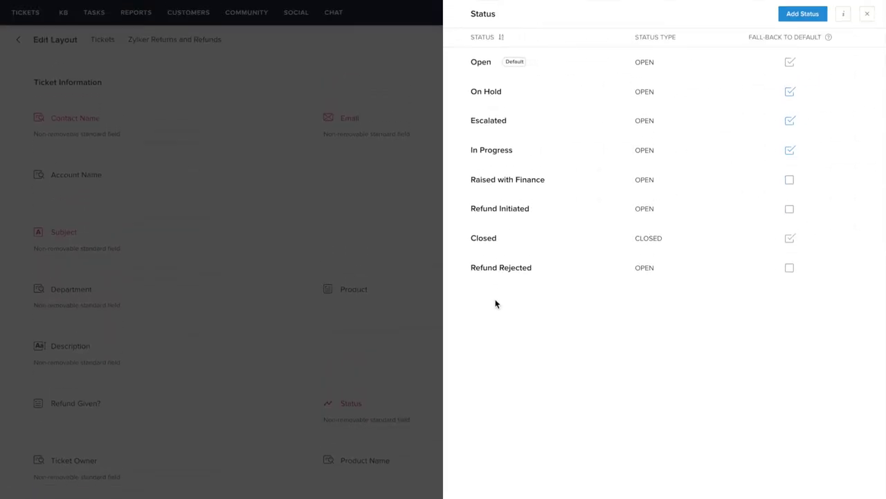
# Add Pickup Scheduled and Item Received as OPEN-type ticket statuses.
pyautogui.click(804, 15)
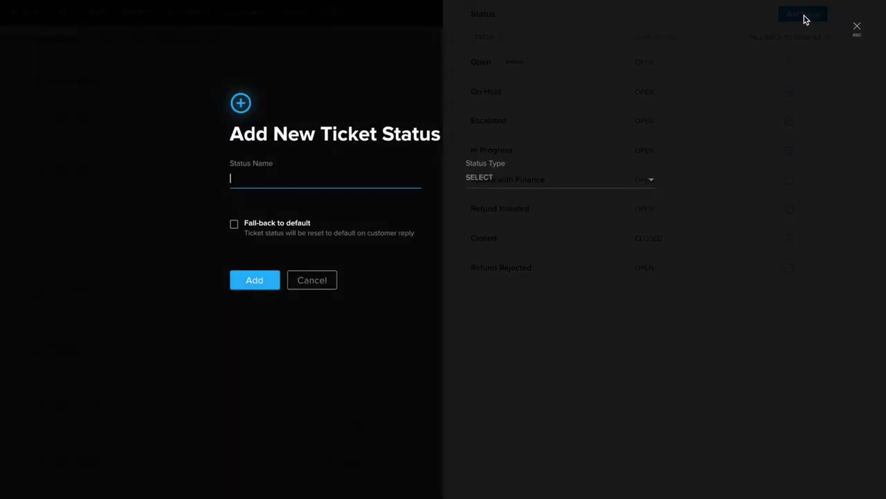
pyautogui.write('Pickup Scheduled')
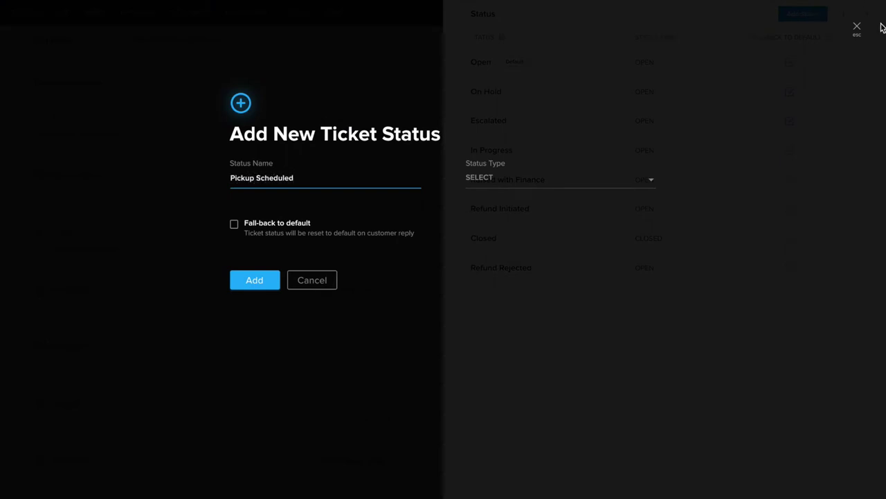
pyautogui.click(612, 181)
pyautogui.click(614, 196)
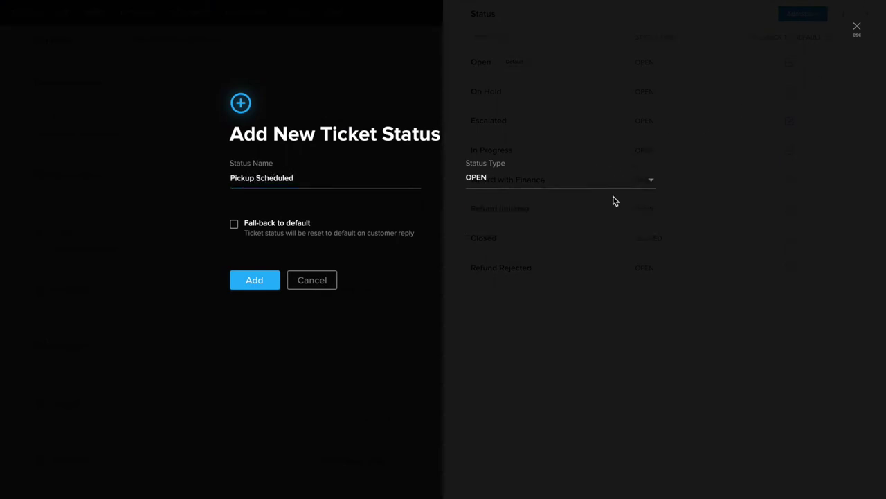
pyautogui.click(256, 280)
pyautogui.click(791, 14)
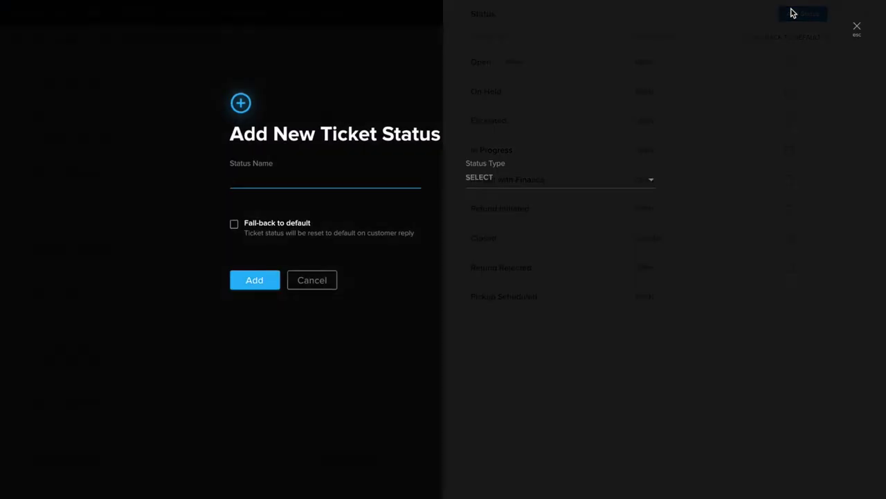
pyautogui.write('Item Received')
pyautogui.click(651, 178)
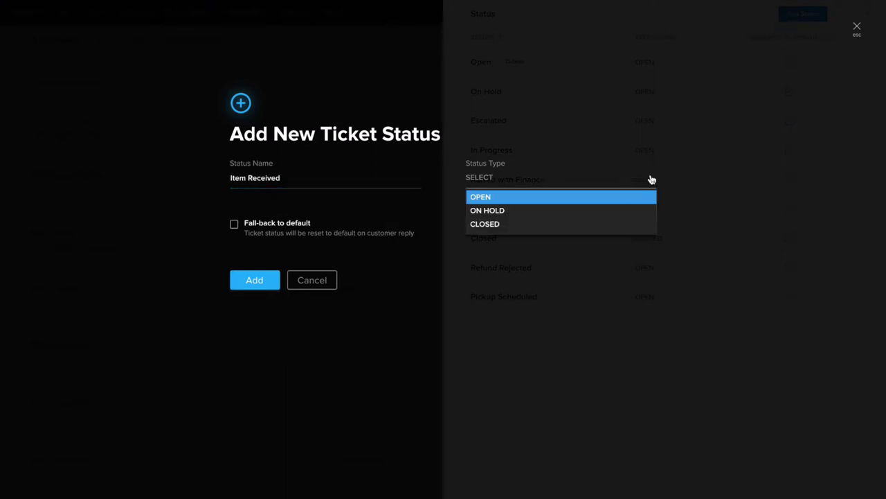
pyautogui.click(626, 198)
pyautogui.click(256, 280)
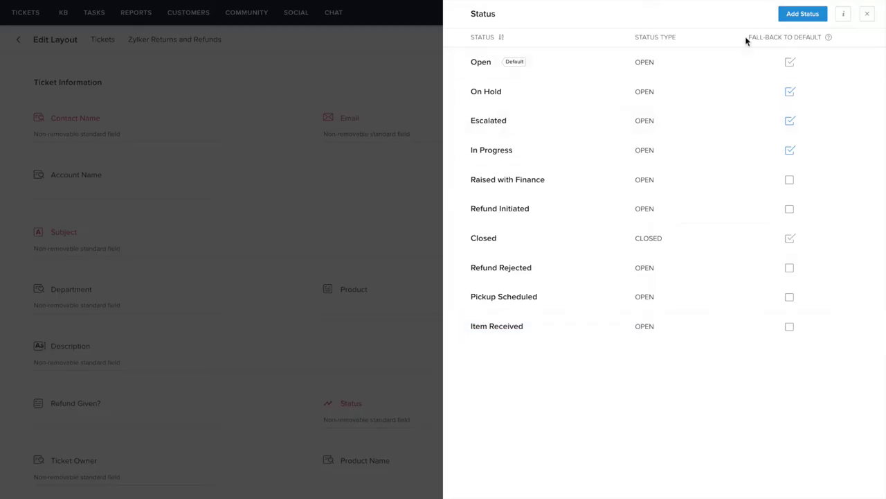
# Add Process Payment as an OPEN status, close the Status panel and save the layout.
pyautogui.click(795, 16)
pyautogui.write('Process Payment')
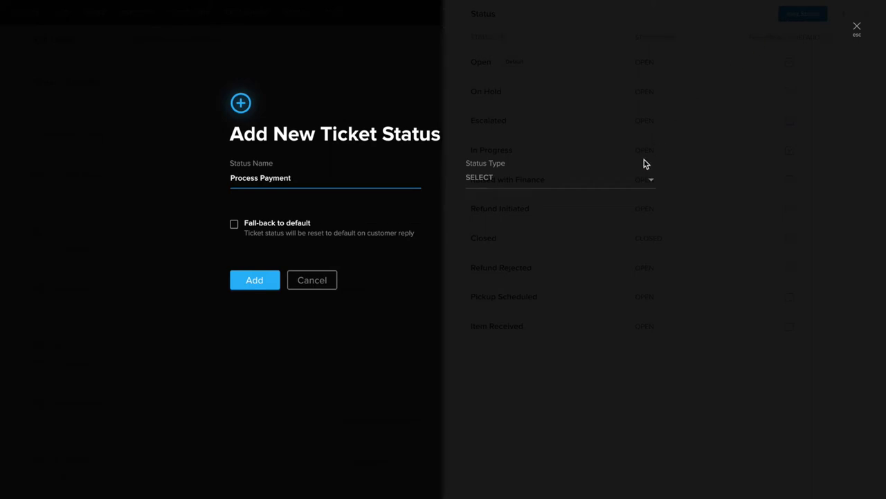
pyautogui.click(647, 178)
pyautogui.click(614, 201)
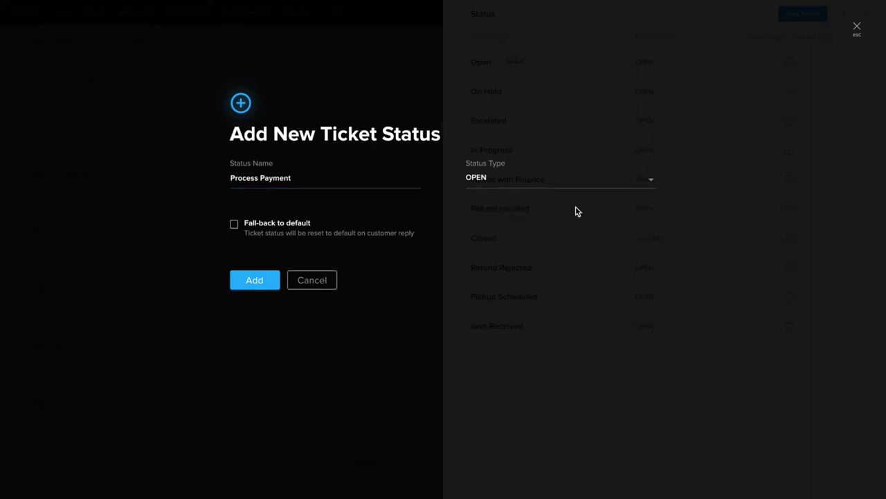
pyautogui.click(247, 284)
pyautogui.click(867, 20)
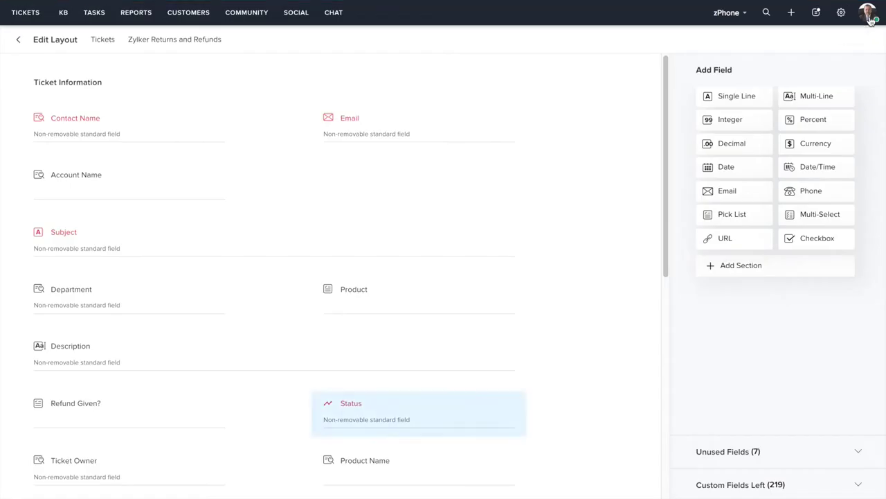
pyautogui.click(61, 467)
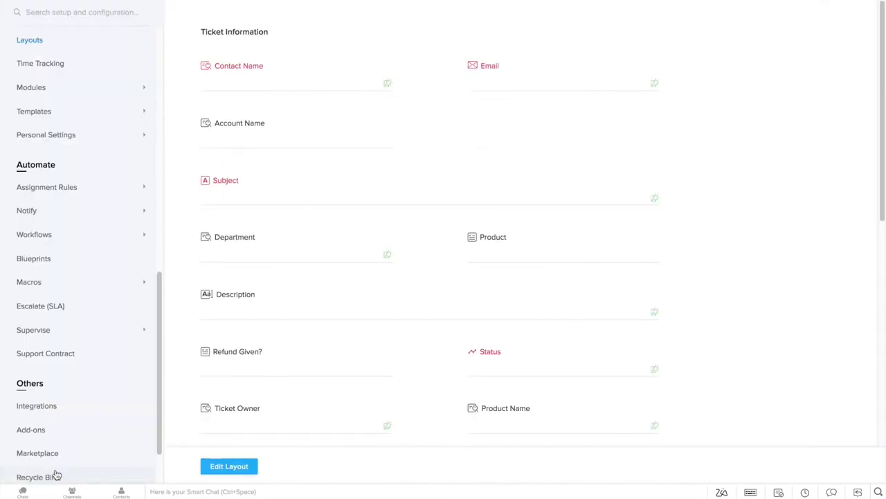
# Switch to the Technical Support layout, edit it and open the Status field's properties.
pyautogui.click(353, 46)
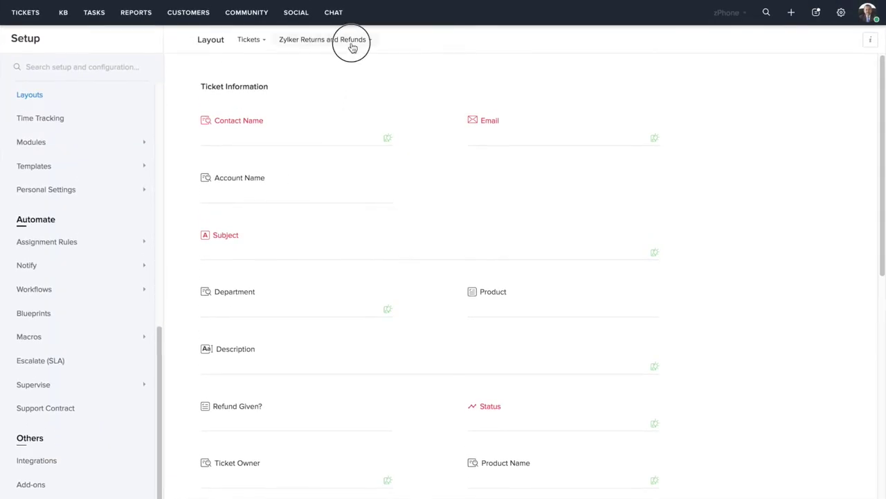
pyautogui.click(353, 110)
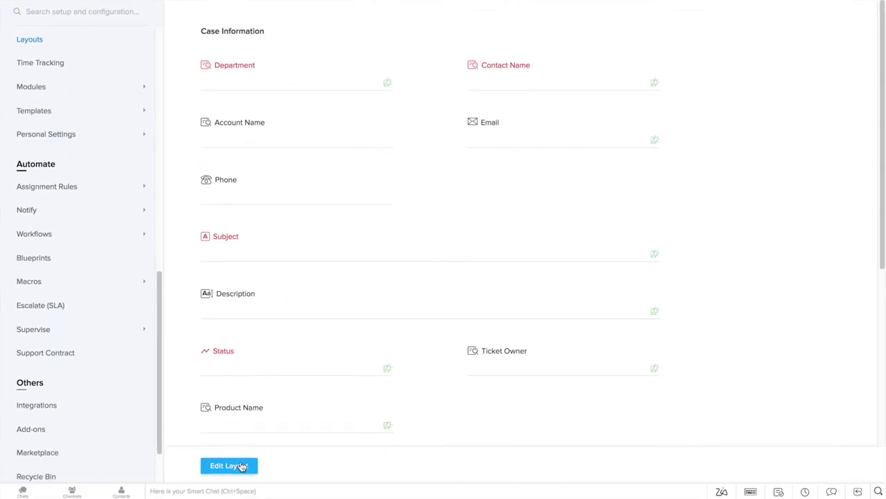
pyautogui.click(242, 466)
pyautogui.click(218, 351)
pyautogui.click(219, 241)
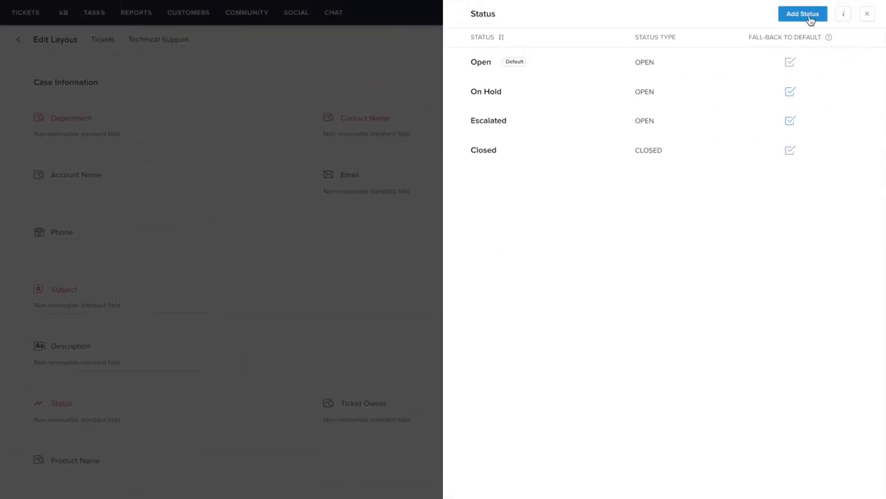
# Add a Feature Request status with type OPEN.
pyautogui.click(809, 16)
pyautogui.write('Feature Request')
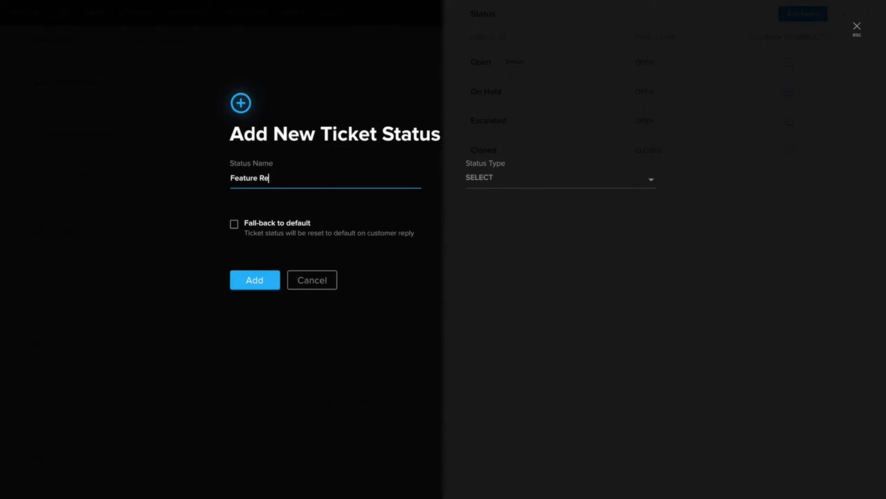
pyautogui.click(641, 176)
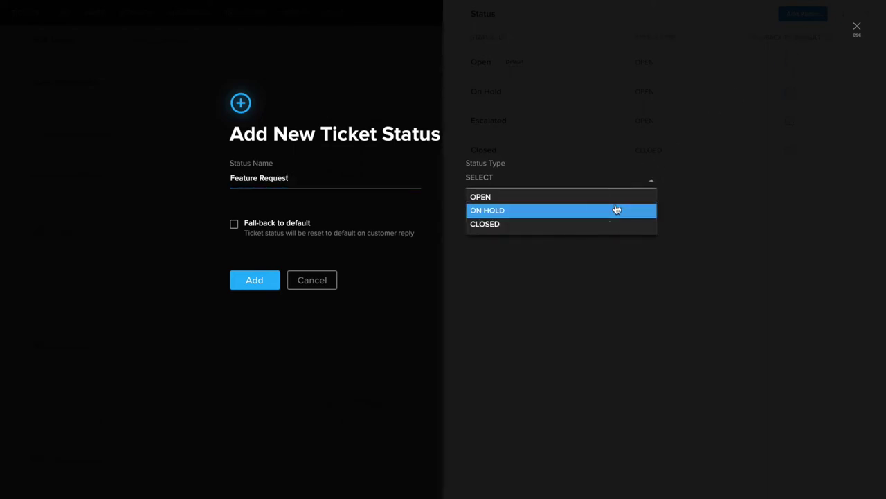
pyautogui.click(617, 210)
pyautogui.click(609, 178)
pyautogui.click(602, 201)
pyautogui.click(264, 280)
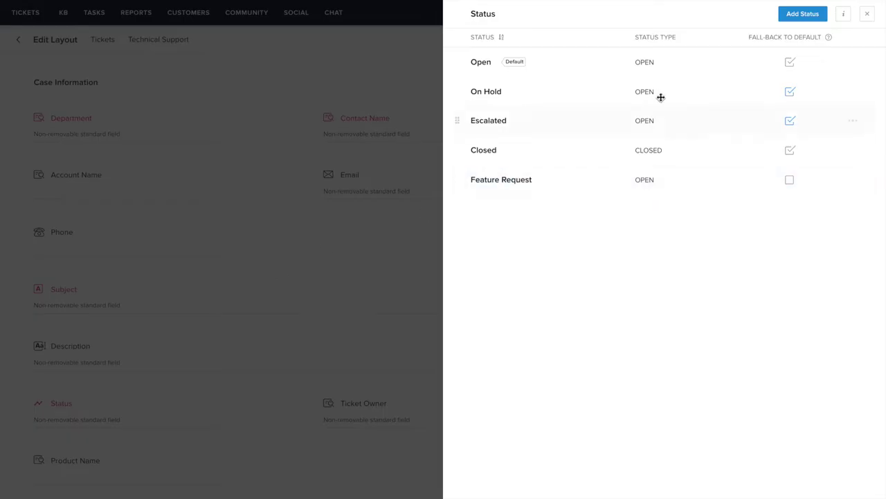
# Add Engineering Fix and Software Fix as OPEN-type statuses.
pyautogui.click(793, 21)
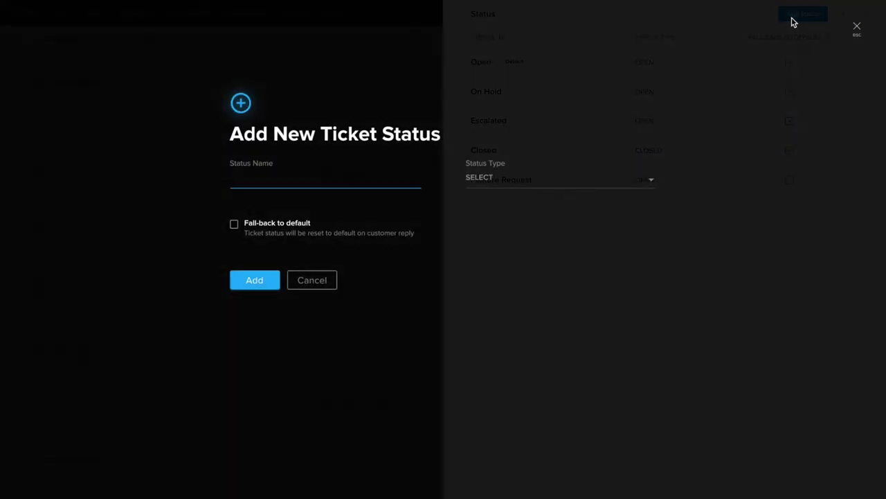
pyautogui.write('Engineering Fix')
pyautogui.click(644, 179)
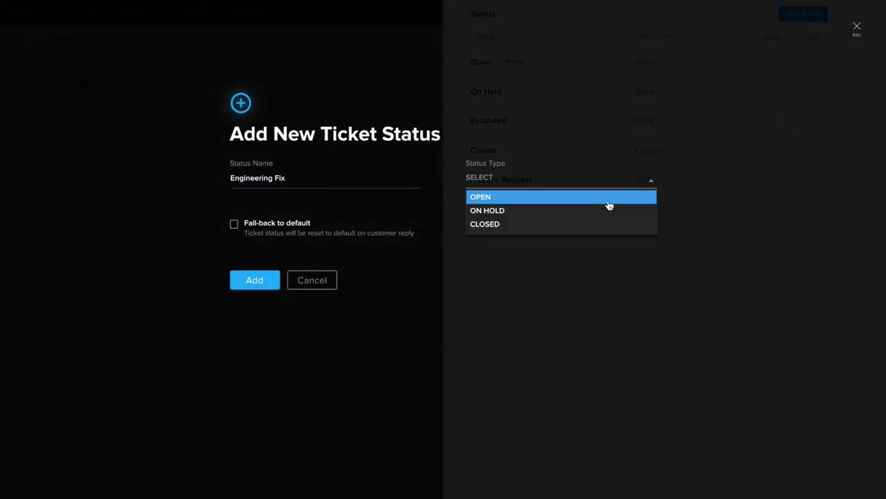
pyautogui.click(608, 198)
pyautogui.click(266, 281)
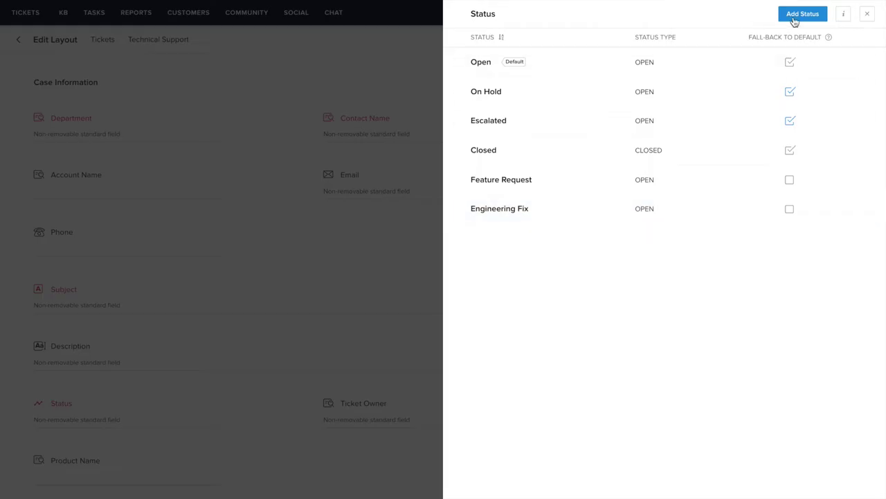
pyautogui.click(795, 20)
pyautogui.write('Software Fix')
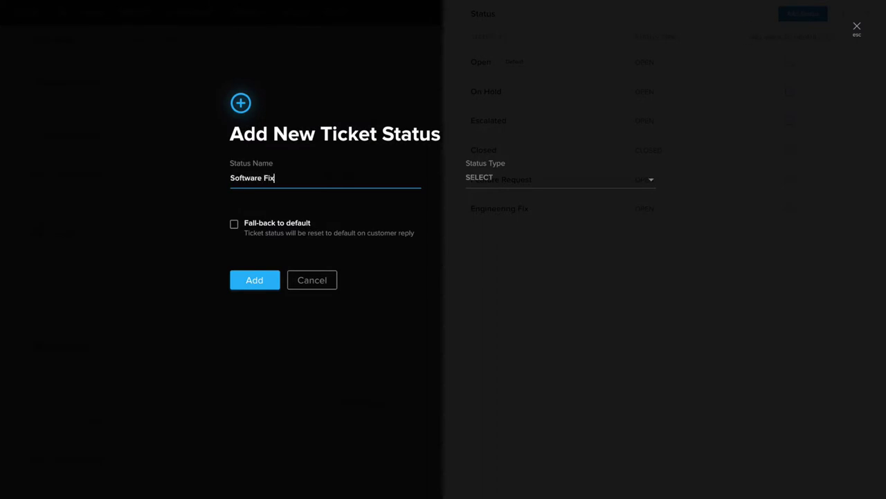
pyautogui.click(610, 179)
pyautogui.click(605, 194)
pyautogui.click(266, 280)
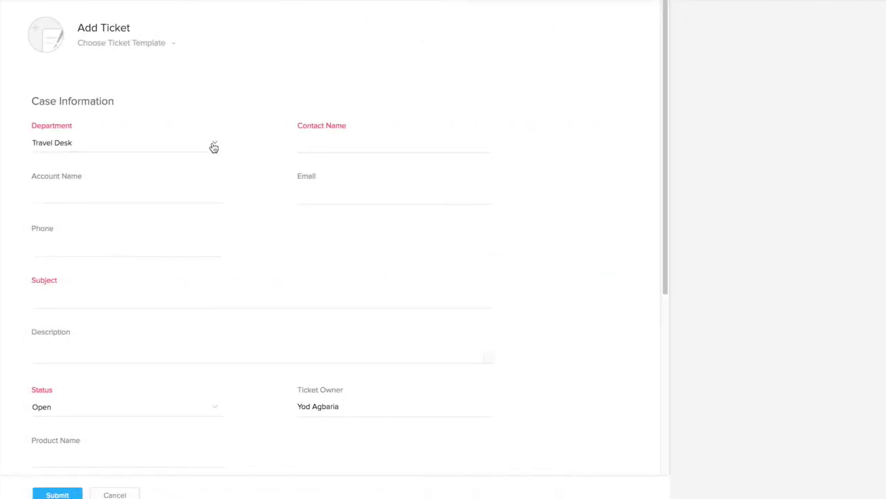
# On a new ticket, choose Technical Support, check its Status list, then reopen the department choices.
pyautogui.click(214, 148)
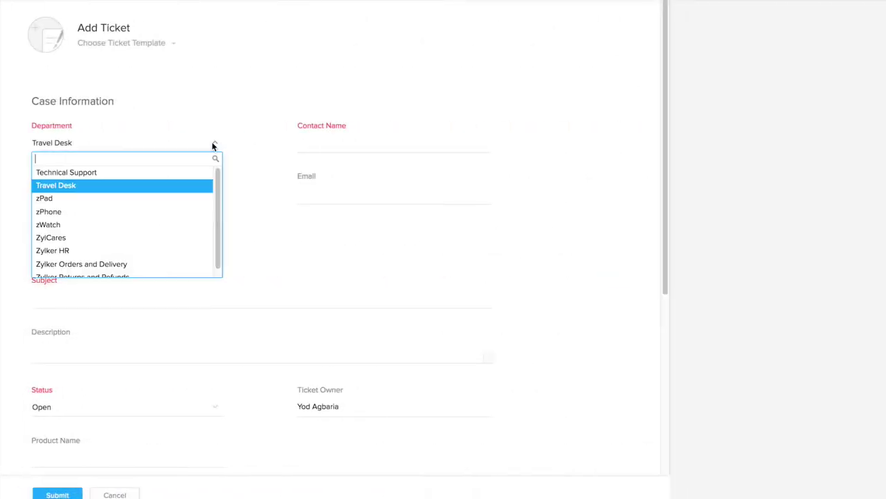
pyautogui.click(206, 173)
pyautogui.scroll(-1, 216, 347)
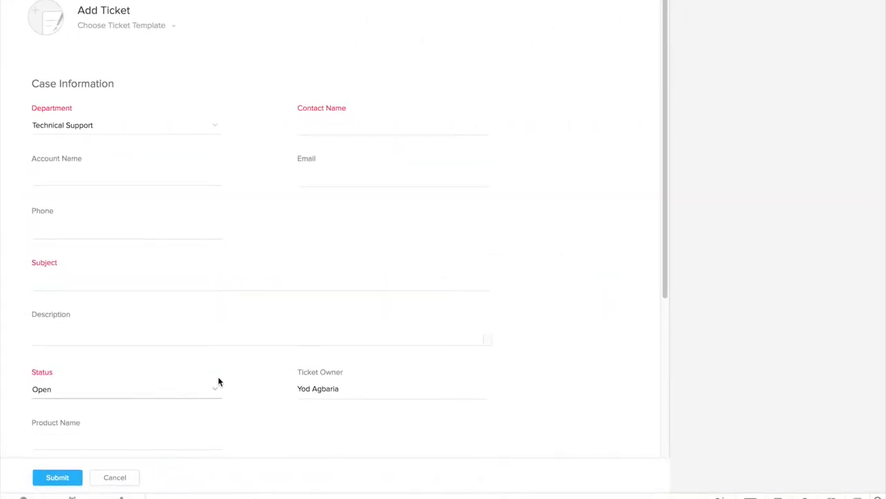
pyautogui.click(216, 381)
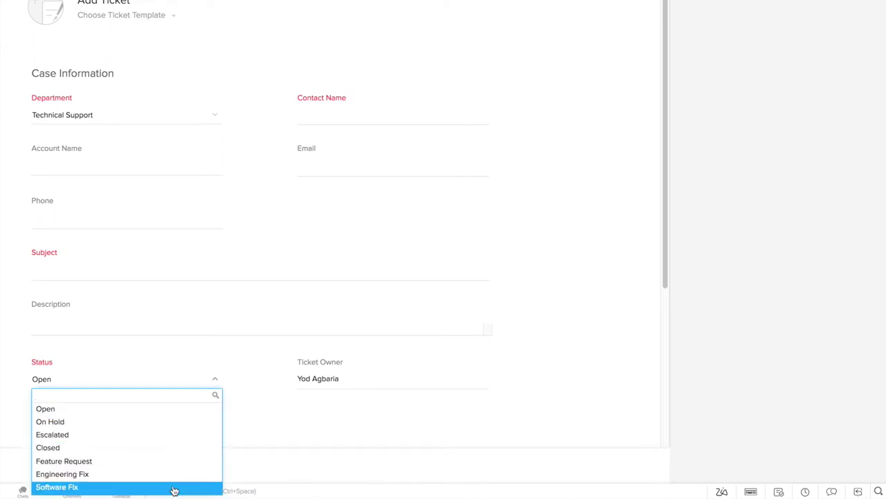
pyautogui.click(190, 116)
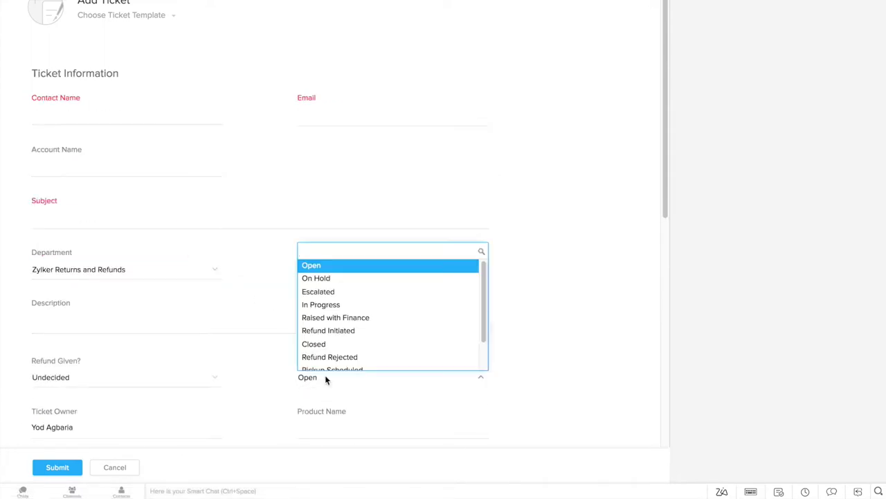
pyautogui.scroll(-1, 349, 321)
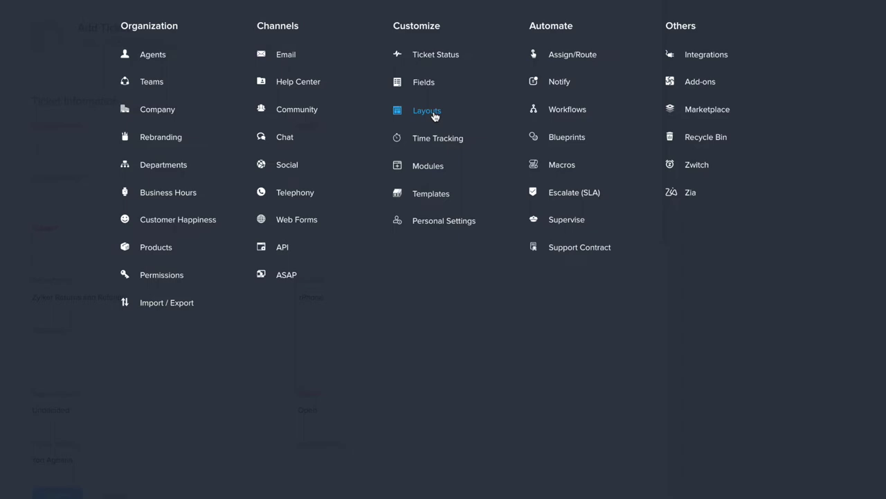
# Open Layouts, switch to the zPhone department layout and start editing it.
pyautogui.click(426, 111)
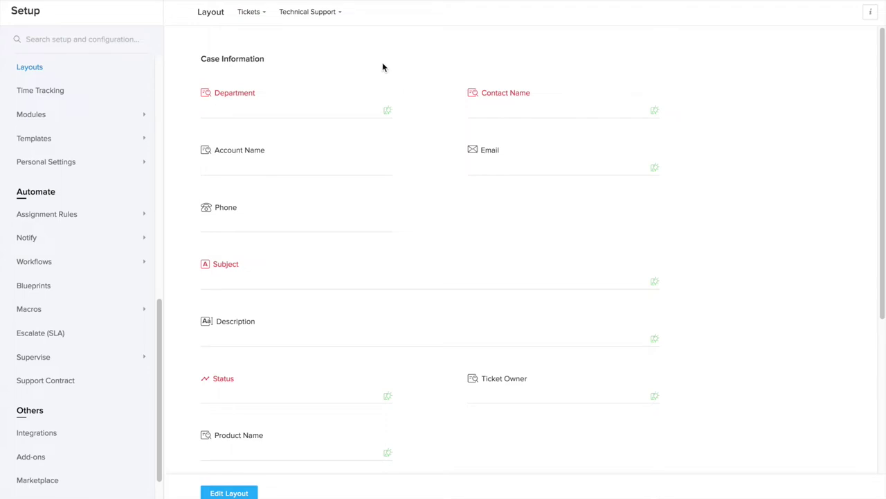
pyautogui.click(329, 12)
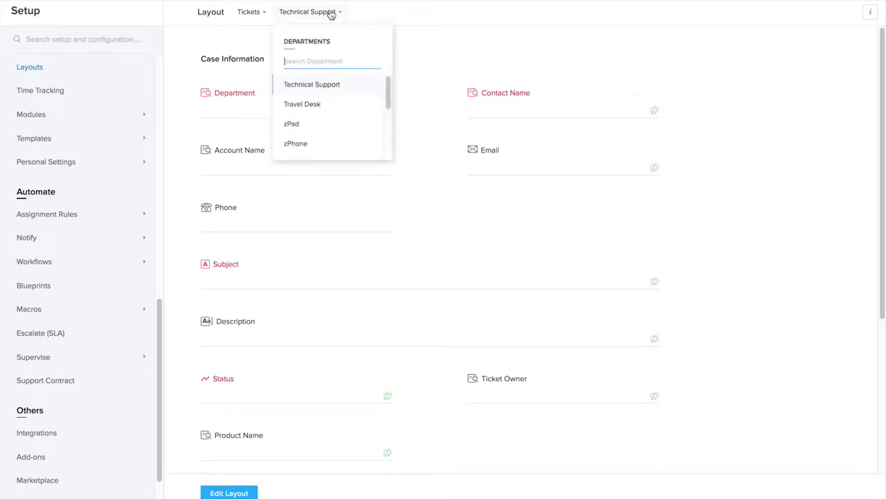
pyautogui.click(326, 142)
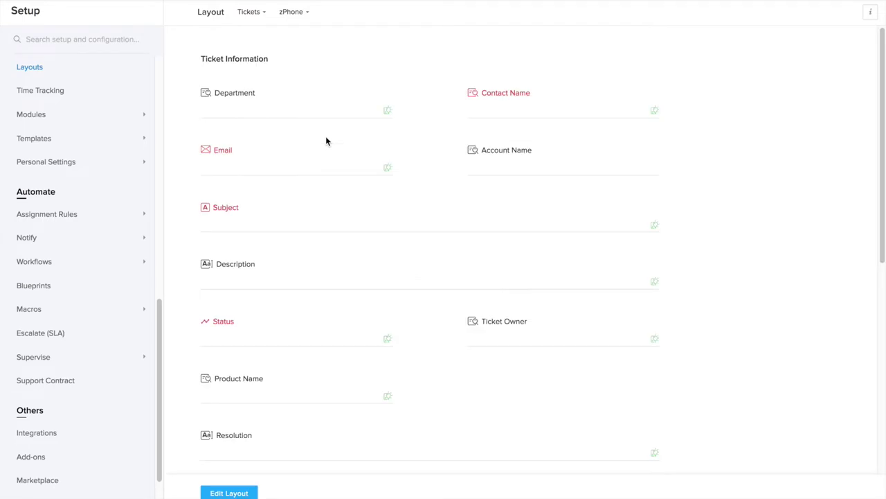
pyautogui.click(247, 492)
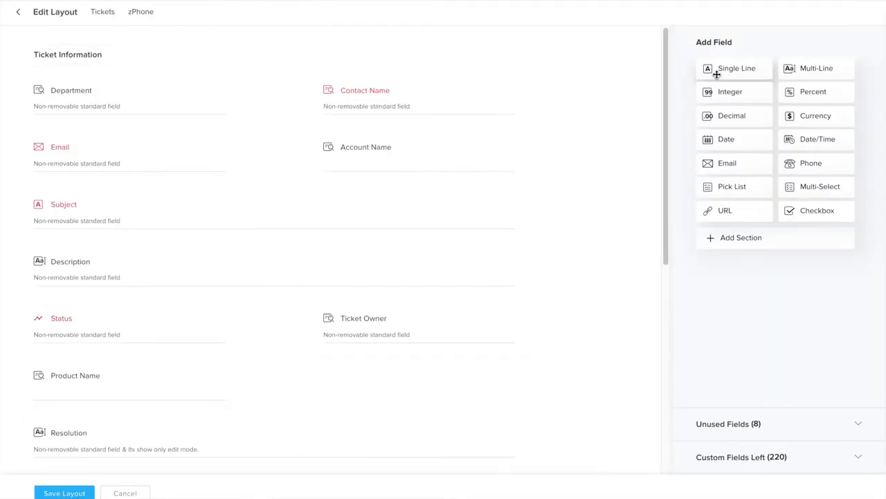
# Add a single-line IMEI Number field, length 200, required and shown in the Help Center.
pyautogui.moveTo(716, 73); pyautogui.dragTo(360, 190)
pyautogui.press('BackSpace')
pyautogui.press('BackSpace')
pyautogui.press('BackSpace')
pyautogui.press('BackSpace')
pyautogui.press('BackSpace')
pyautogui.press('BackSpace')
pyautogui.press('BackSpace')
pyautogui.press('BackSpace')
pyautogui.press('BackSpace')
pyautogui.press('BackSpace')
pyautogui.press('BackSpace')
pyautogui.press('BackSpace')
pyautogui.press('BackSpace')
pyautogui.write('IMEI Number')
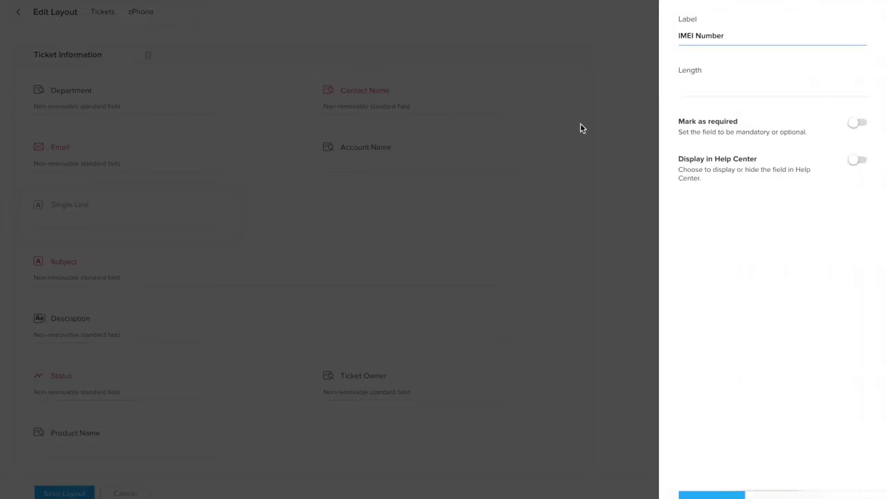
pyautogui.press('Tab')
pyautogui.write('200')
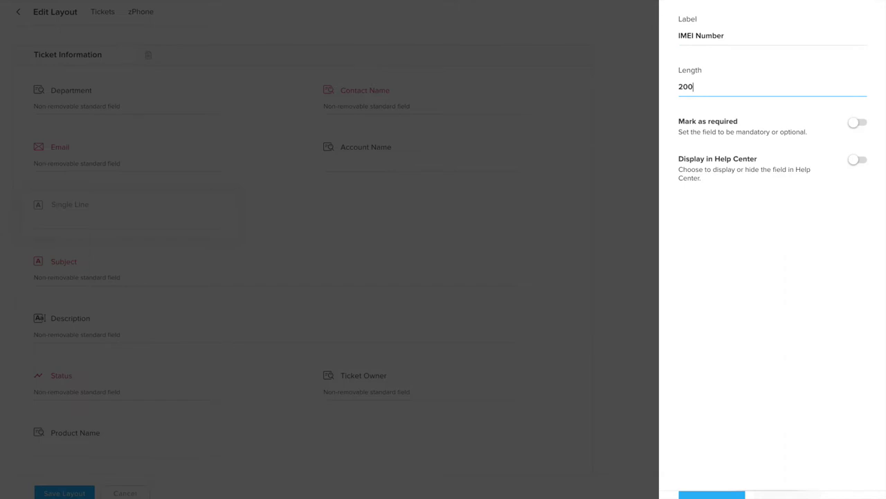
pyautogui.click(855, 122)
pyautogui.click(856, 163)
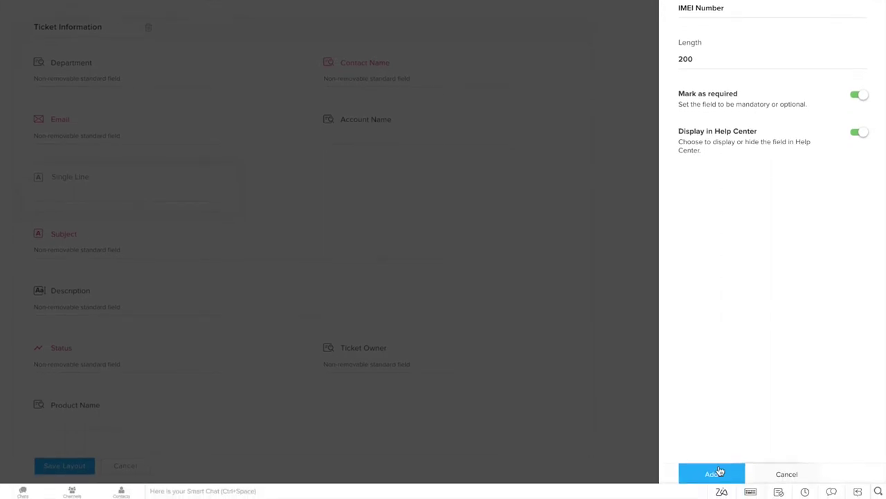
pyautogui.click(713, 474)
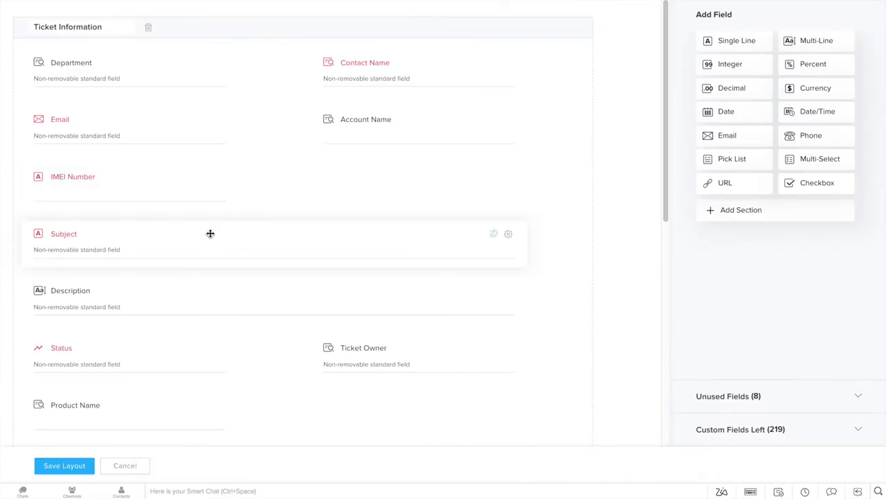
# Drag Email below Account Name and place Status beside it in the right column.
pyautogui.moveTo(119, 122); pyautogui.dragTo(113, 181)
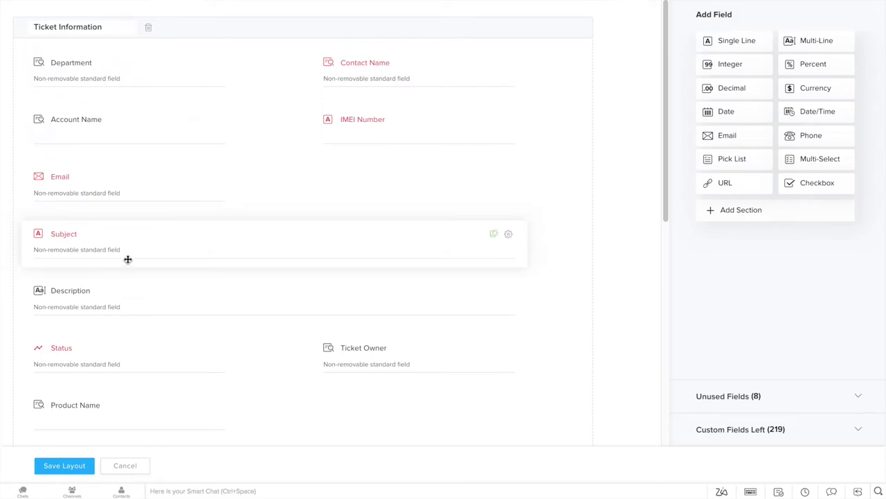
pyautogui.moveTo(124, 356); pyautogui.dragTo(125, 223)
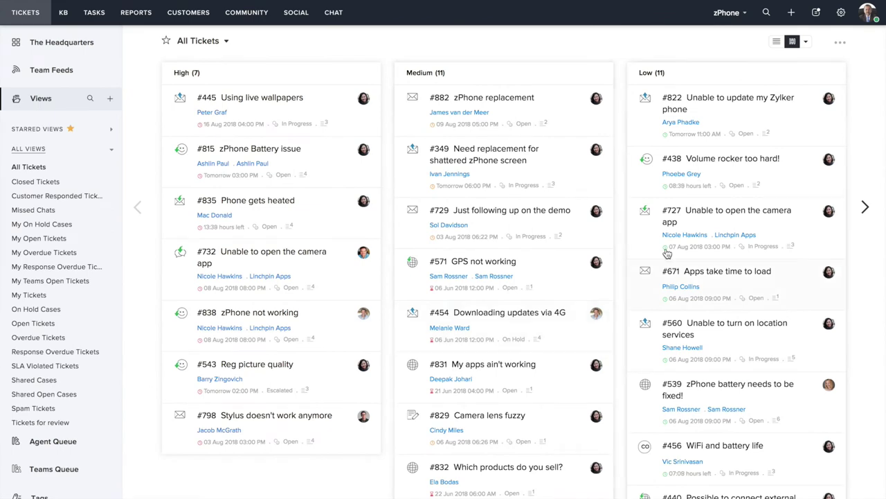
# Create a blueprint named Engineering Tickets, described 'For tickets that need the help of the engineering team'.
pyautogui.click(841, 14)
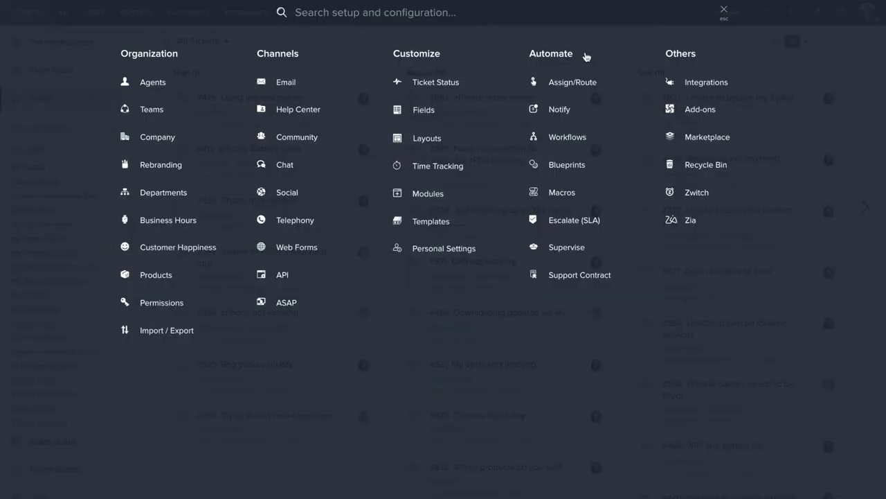
pyautogui.press('Escape')
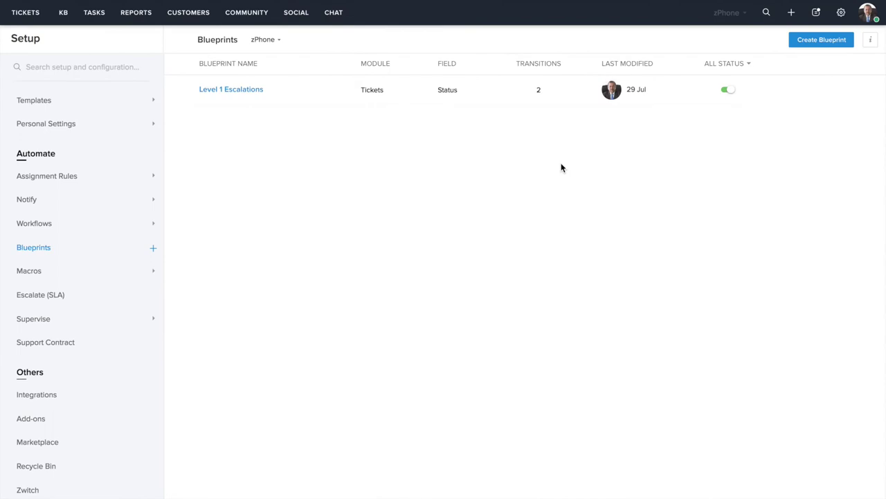
pyautogui.click(822, 41)
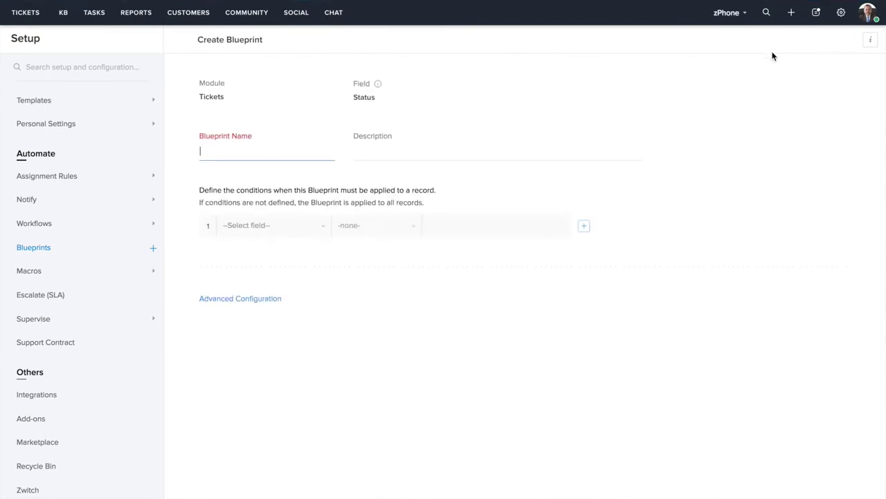
pyautogui.write('Engineering Tickets')
pyautogui.press('Tab')
pyautogui.write('For tickets that need the help of the engineering team')
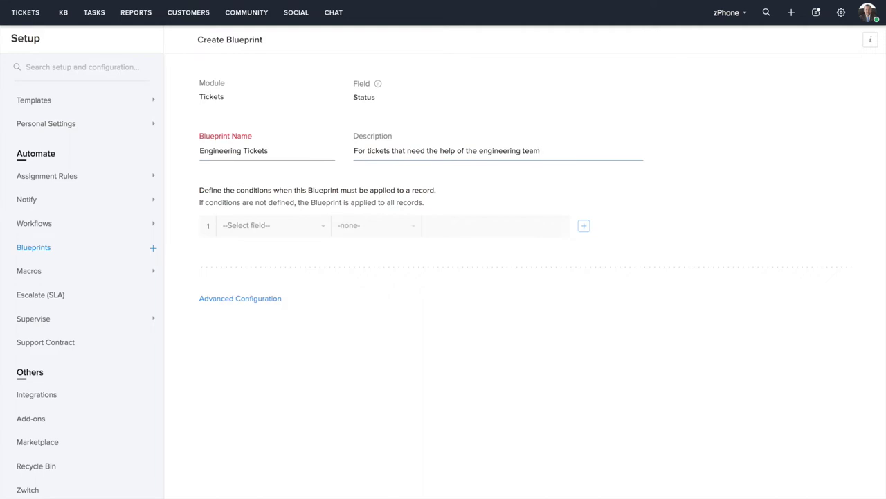
# Set the blueprint condition to Status is OPEN and continue to the process editor.
pyautogui.click(242, 226)
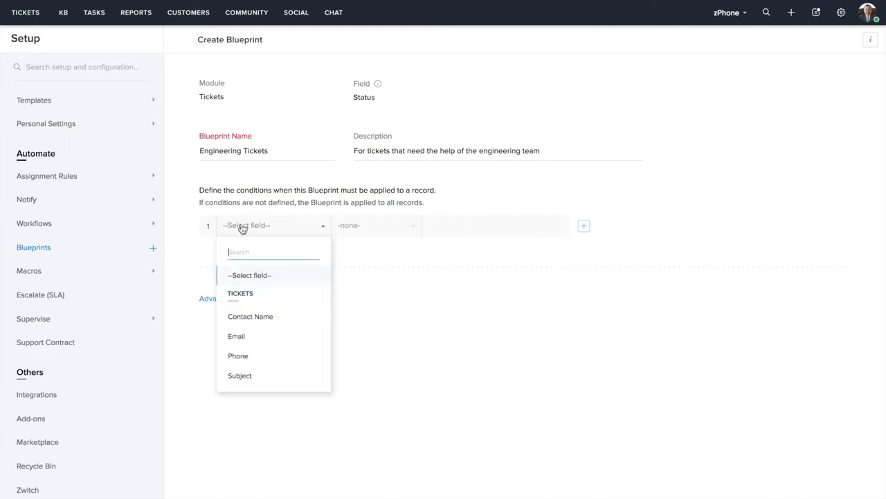
pyautogui.scroll(-3, 251, 354)
pyautogui.click(248, 338)
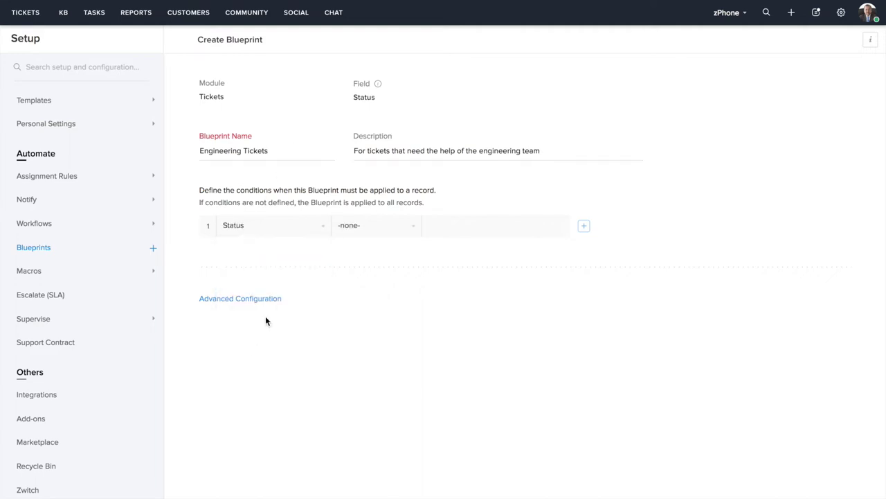
pyautogui.click(354, 239)
pyautogui.click(362, 281)
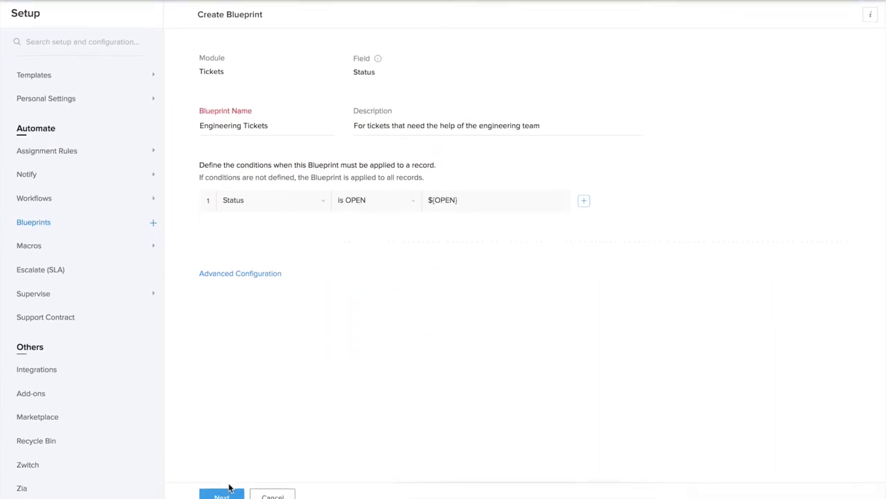
pyautogui.click(222, 467)
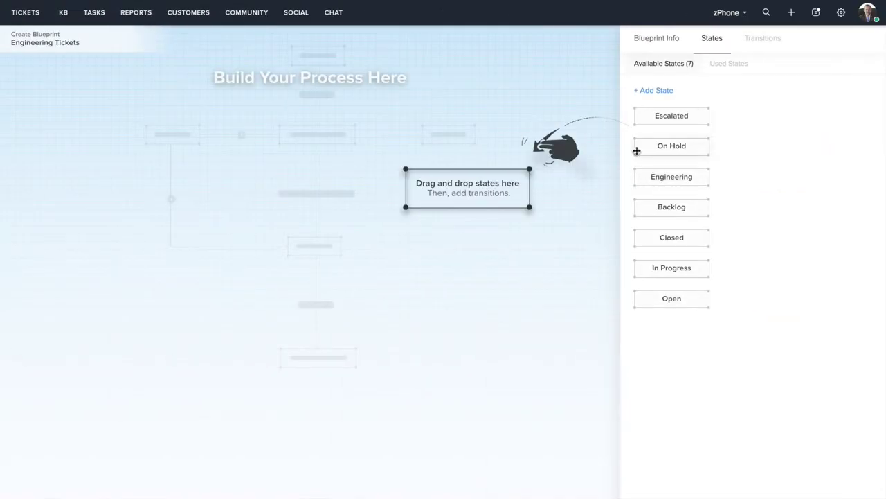
# Drag the Open state onto the top of the blueprint canvas and deselect it.
pyautogui.moveTo(672, 298); pyautogui.dragTo(284, 99)
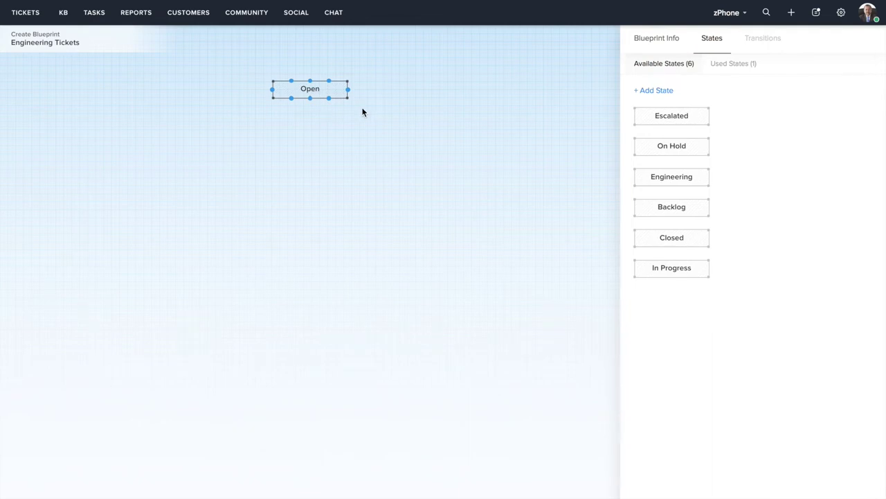
pyautogui.click(443, 123)
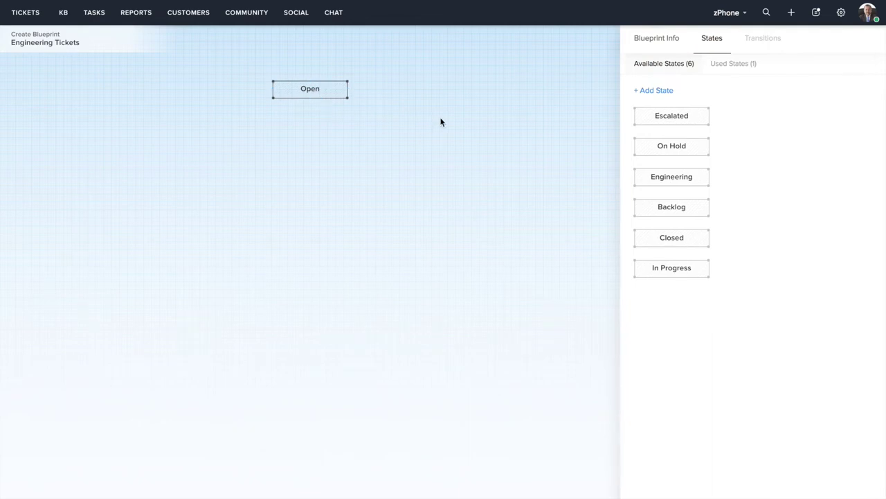
# Create an OPEN-type state named Engineering Estimate and place it below Open on the canvas.
pyautogui.click(643, 90)
pyautogui.click(284, 175)
pyautogui.write('Engineering Estimate')
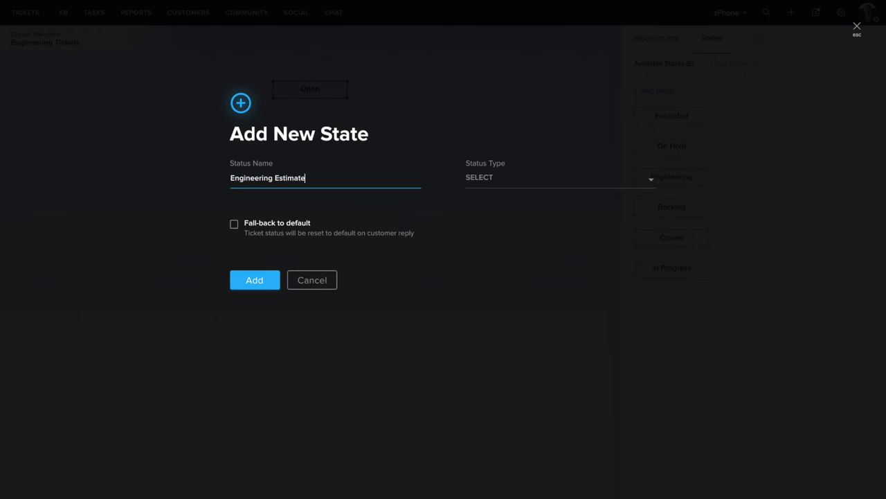
pyautogui.click(480, 186)
pyautogui.click(488, 199)
pyautogui.click(259, 282)
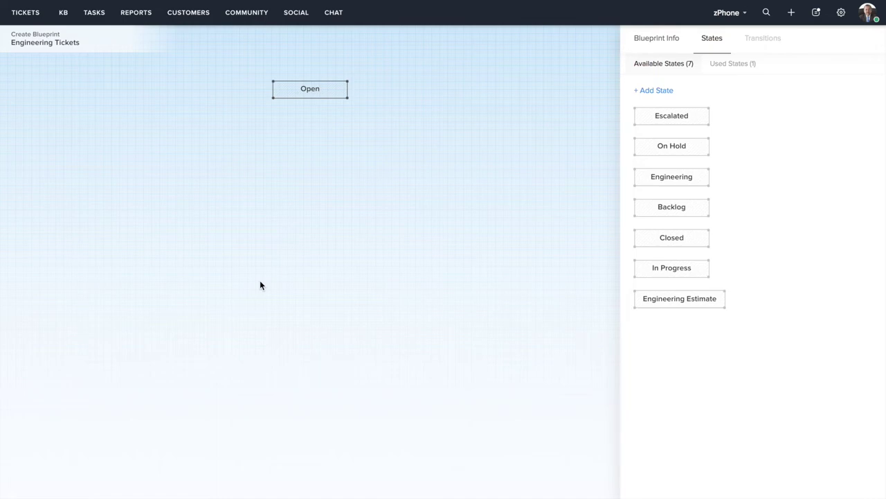
pyautogui.moveTo(650, 302); pyautogui.dragTo(283, 151)
pyautogui.click(324, 154)
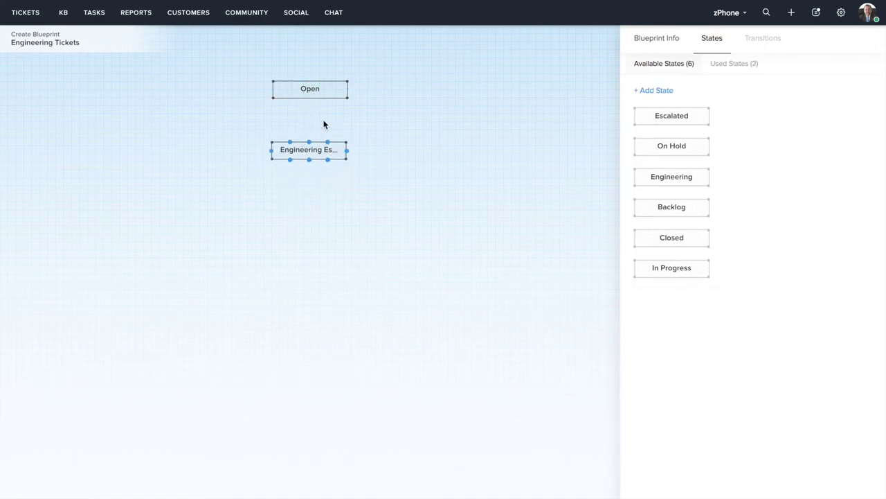
# Link Open to Engineering Estimate, then add an OPEN state Inform Customer below and link it.
pyautogui.moveTo(311, 98); pyautogui.dragTo(311, 148)
pyautogui.click(651, 91)
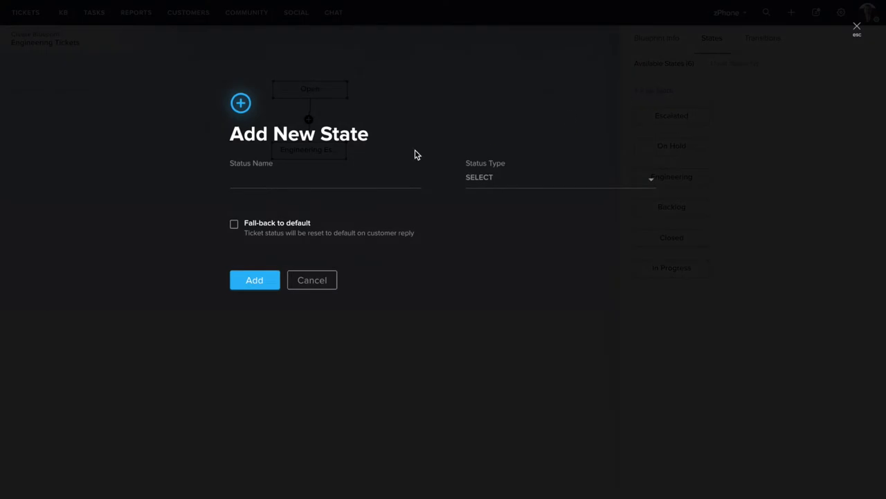
pyautogui.click(351, 174)
pyautogui.write('Inform Cus')
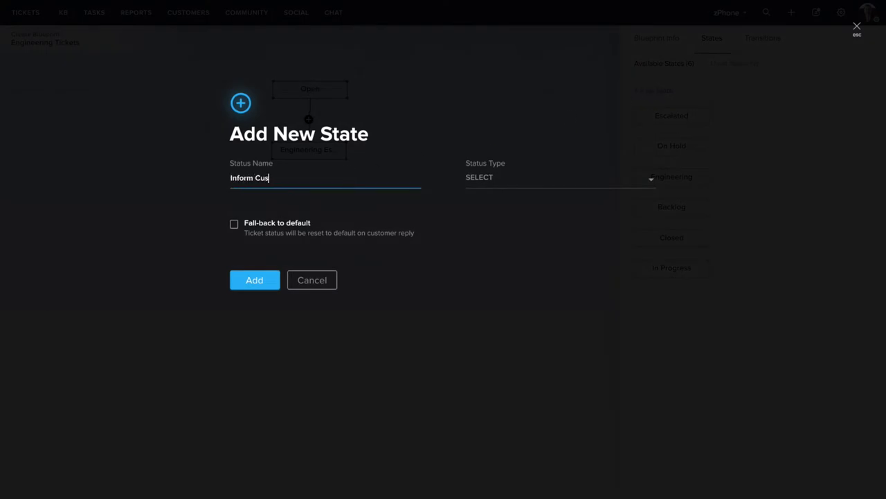
pyautogui.write('tomer')
pyautogui.click(504, 195)
pyautogui.click(506, 201)
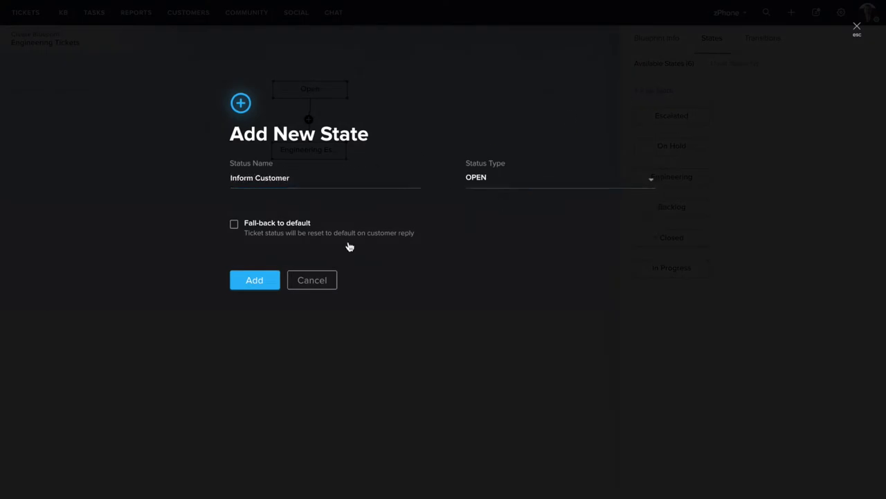
pyautogui.click(254, 282)
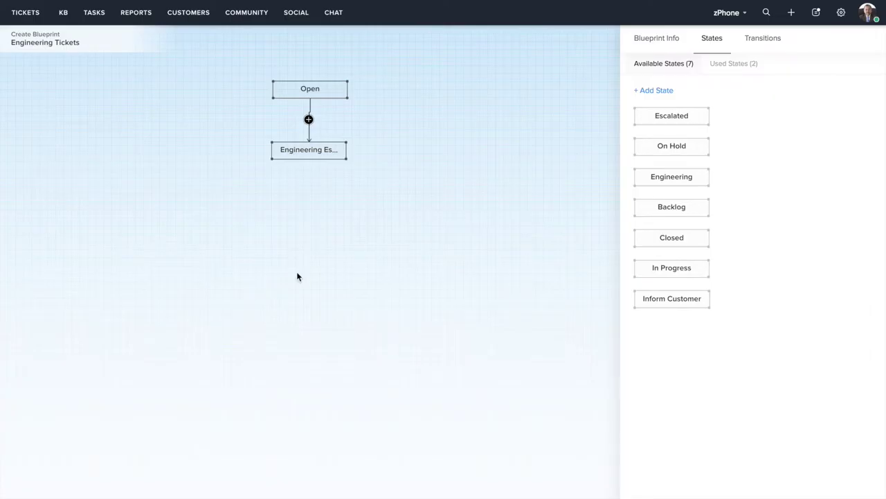
pyautogui.moveTo(681, 300); pyautogui.dragTo(320, 222)
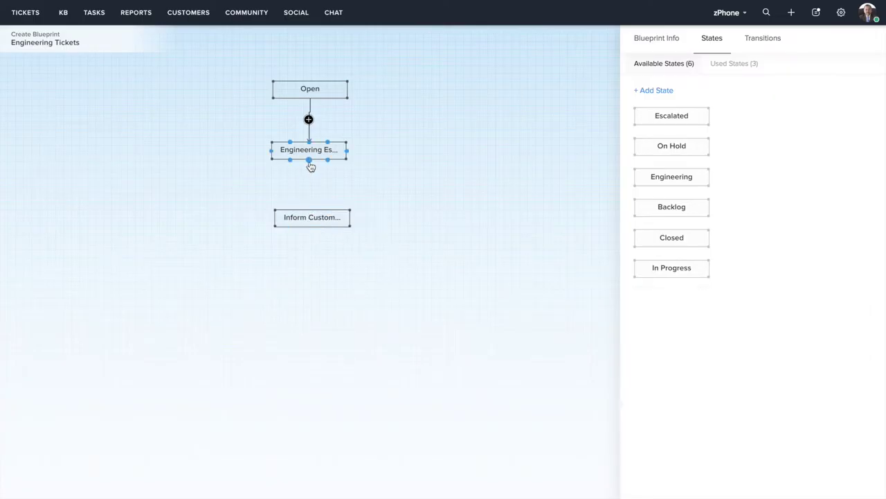
pyautogui.moveTo(311, 167)
pyautogui.mouseDown()
pyautogui.moveTo(309, 208)
pyautogui.moveTo(330, 214)
pyautogui.mouseUp()
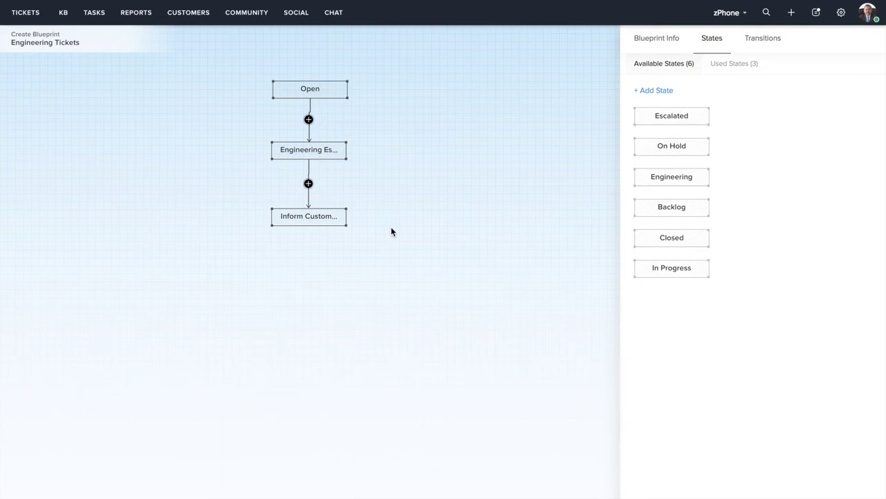
# Add an OPEN state Engineering WIP below Inform Customer and link the two.
pyautogui.click(651, 90)
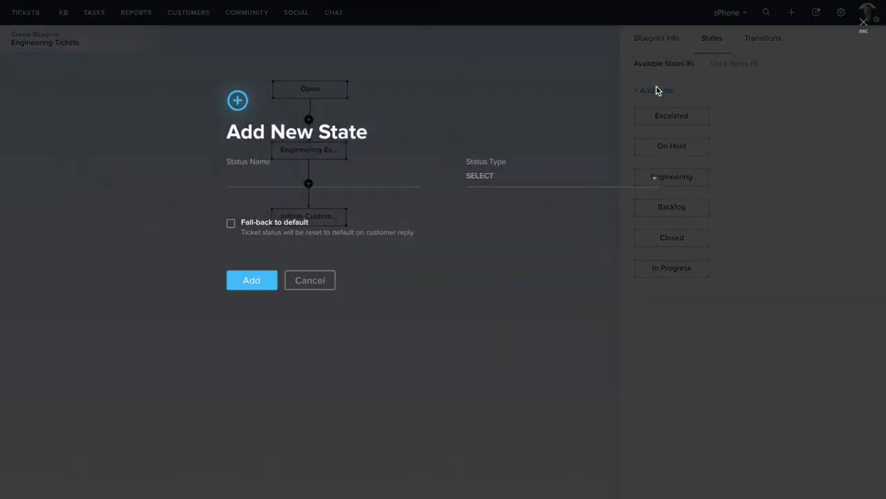
pyautogui.click(399, 175)
pyautogui.write('Engineering WIP')
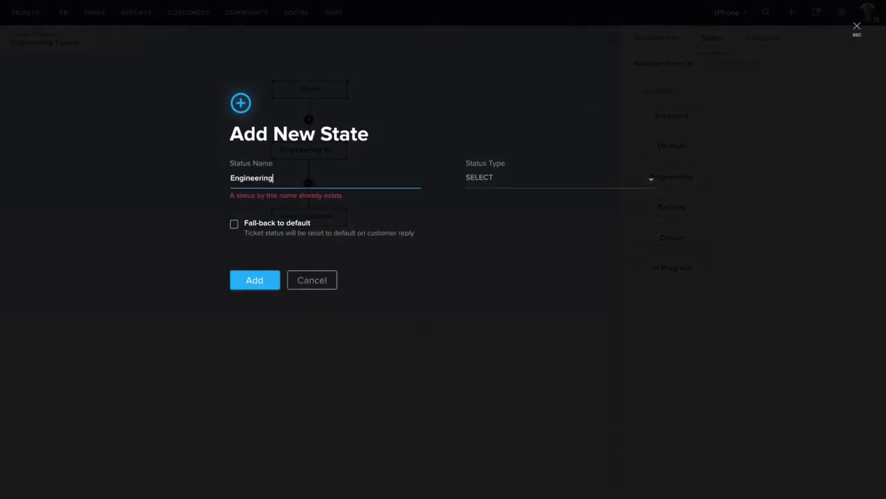
pyautogui.press('Tab')
pyautogui.click(491, 188)
pyautogui.click(492, 197)
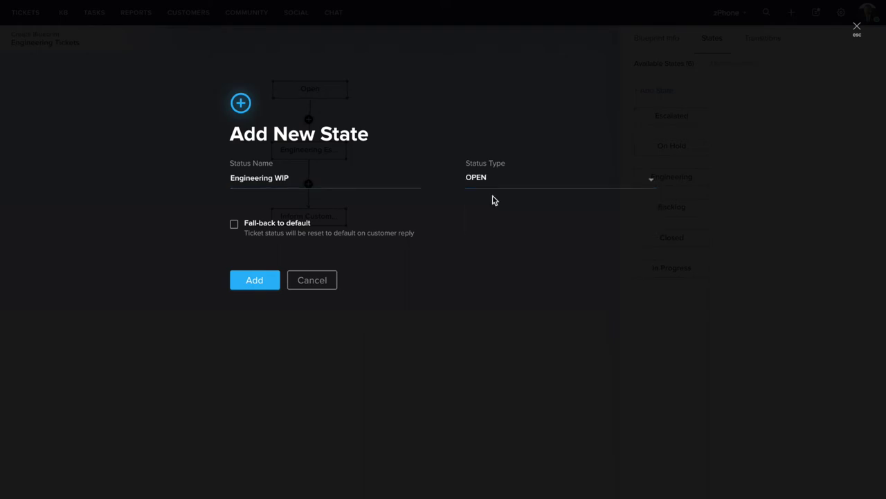
pyautogui.click(269, 280)
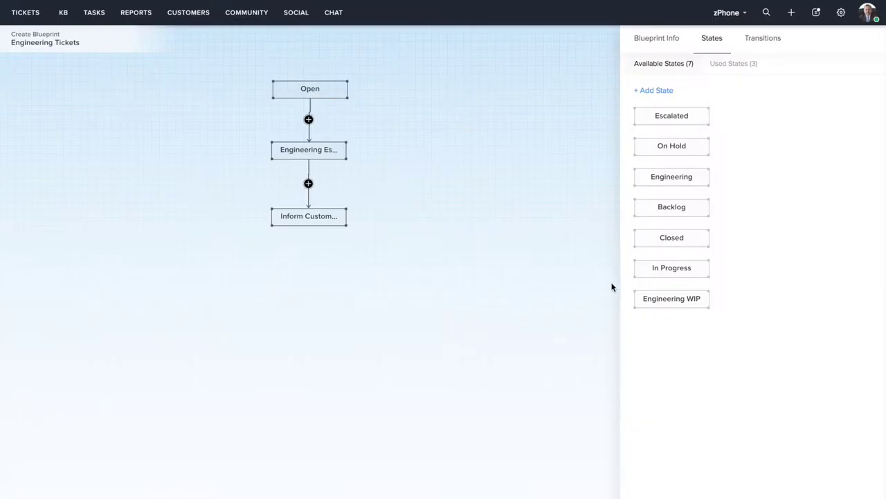
pyautogui.moveTo(666, 299); pyautogui.dragTo(305, 283)
pyautogui.moveTo(309, 226); pyautogui.dragTo(309, 279)
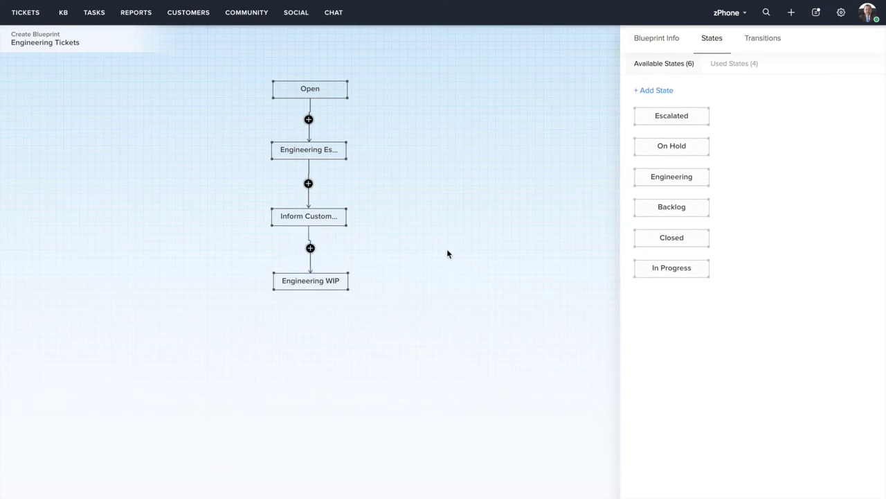
# Add an OPEN state 'Waiting for confirmation' below Engineering WIP and link them.
pyautogui.click(651, 92)
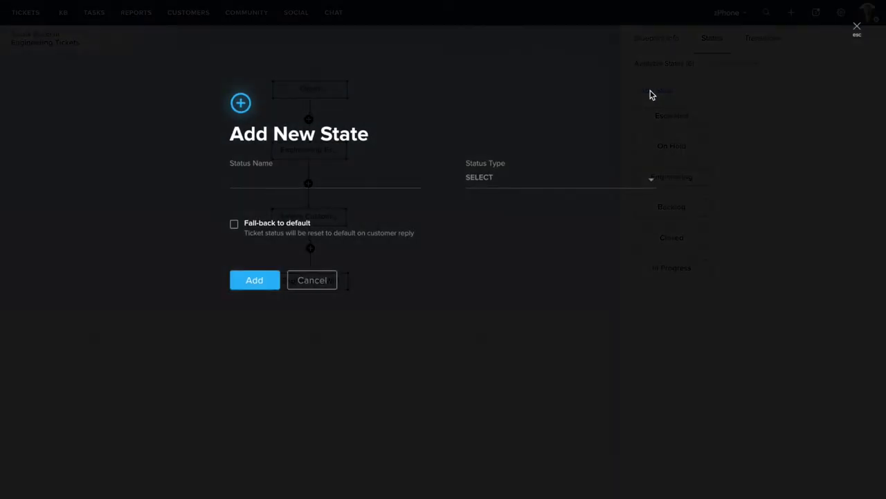
pyautogui.click(373, 188)
pyautogui.write('Waiting for confirmation')
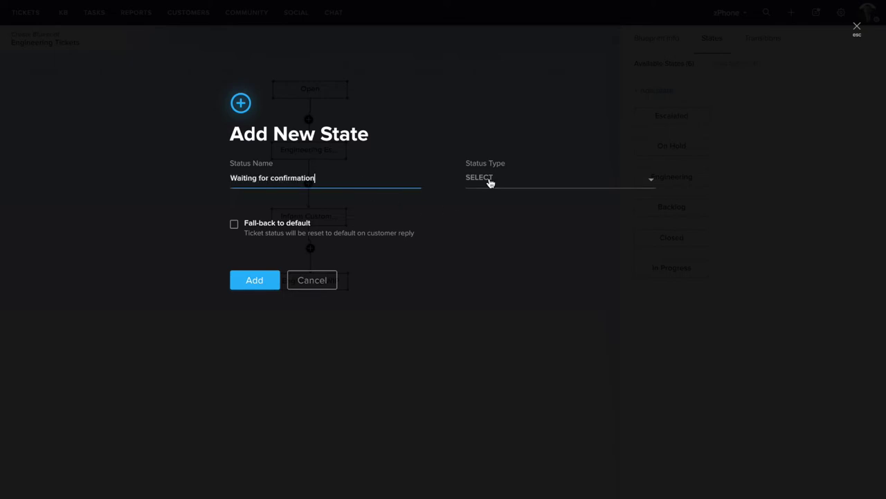
pyautogui.click(490, 181)
pyautogui.click(494, 197)
pyautogui.click(270, 280)
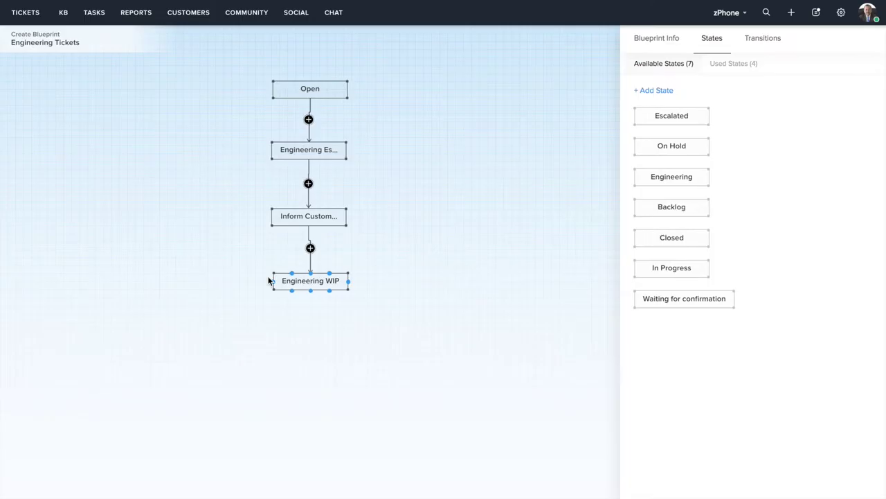
pyautogui.moveTo(716, 298); pyautogui.dragTo(331, 343)
pyautogui.moveTo(310, 291); pyautogui.dragTo(308, 341)
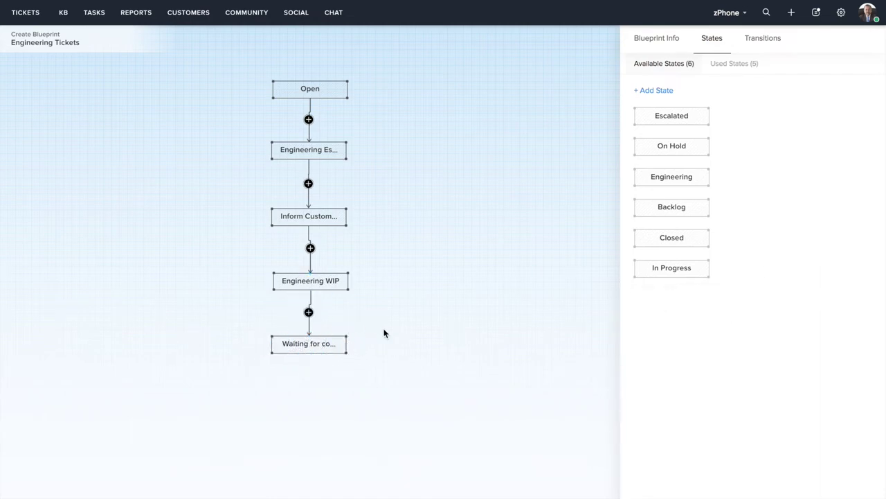
# Add an OPEN state Customer Sign Off, place Closed below it, and connect the two.
pyautogui.click(654, 92)
pyautogui.write('Customer Sign Off')
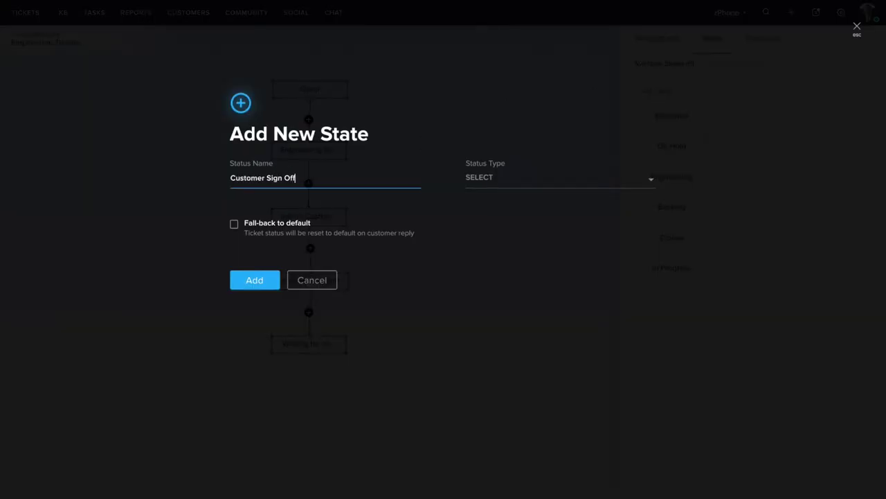
pyautogui.click(483, 179)
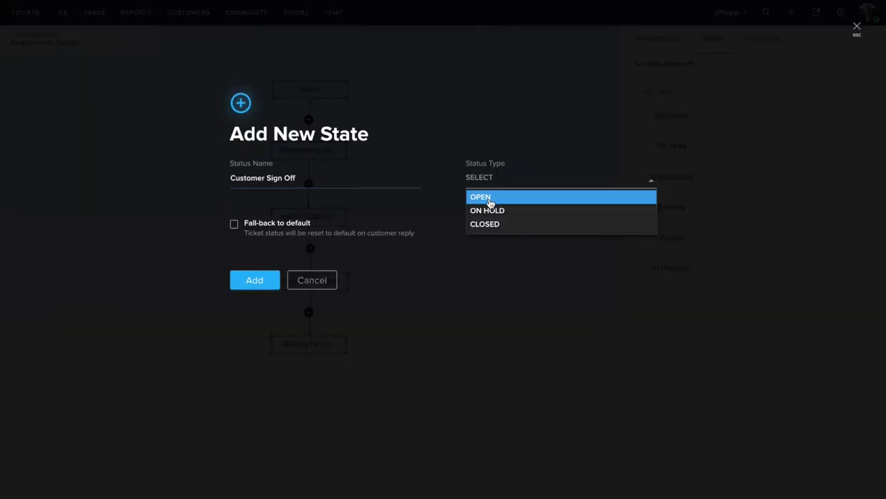
pyautogui.click(489, 202)
pyautogui.click(256, 280)
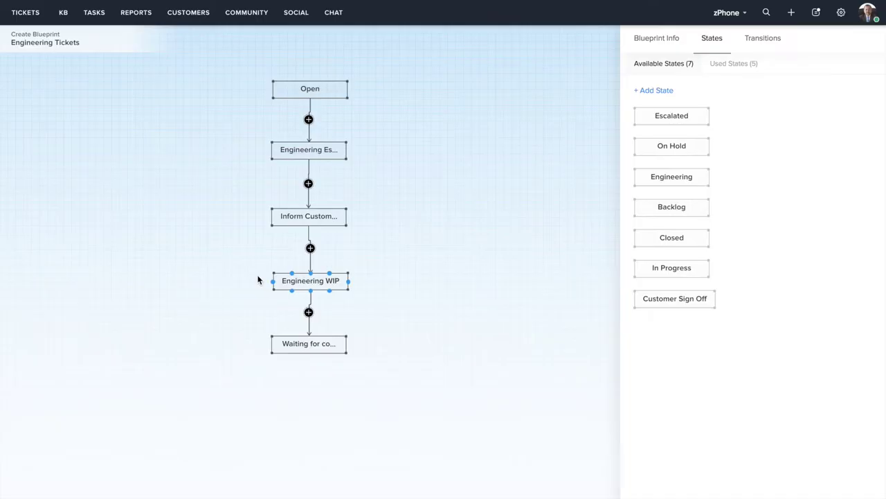
pyautogui.moveTo(673, 298); pyautogui.dragTo(307, 402)
pyautogui.click(307, 397)
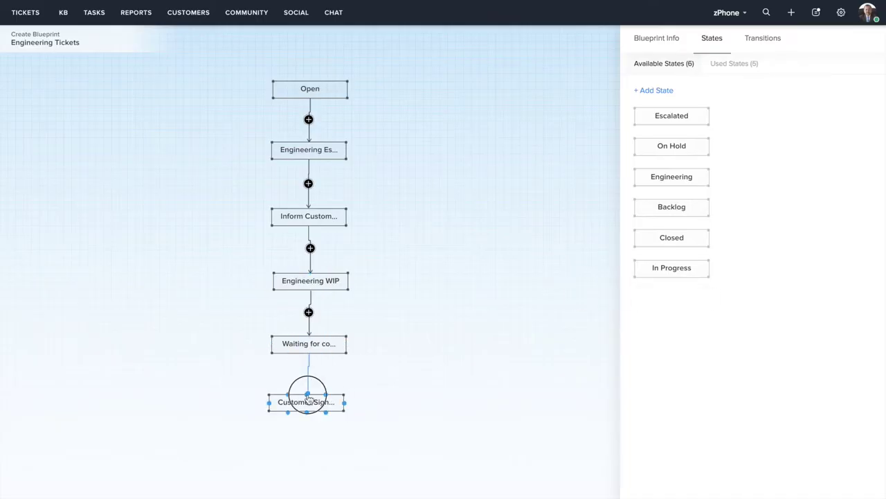
pyautogui.moveTo(677, 238); pyautogui.dragTo(309, 461)
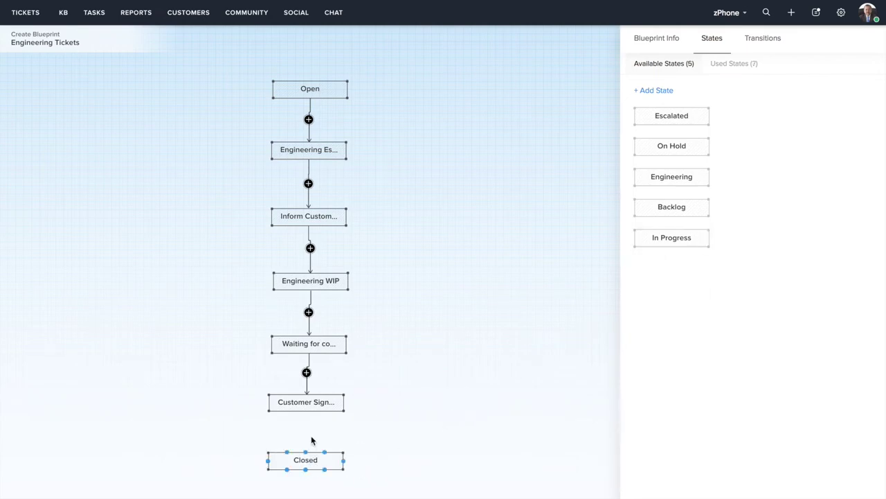
pyautogui.moveTo(308, 418); pyautogui.dragTo(307, 457)
pyautogui.click(309, 121)
# Create the 'Move to engineering' transition, described as applying when engineering team help is needed.
pyautogui.write('Move t')
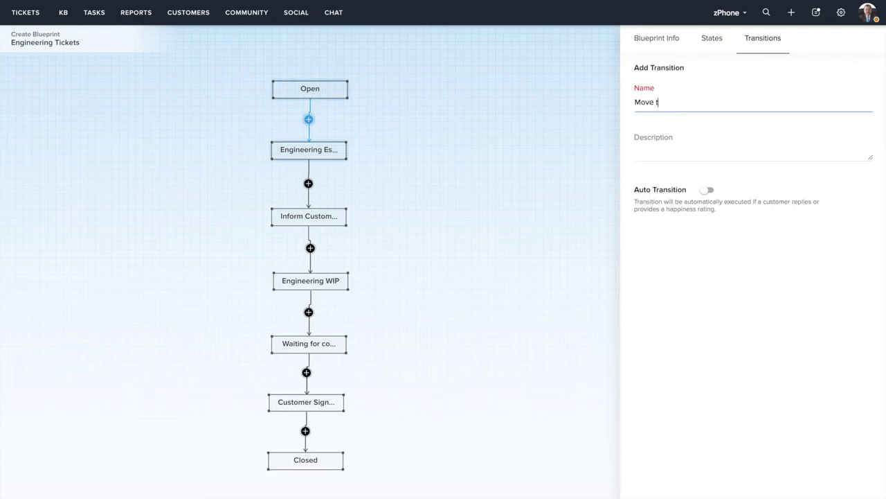
pyautogui.write('o engineering')
pyautogui.click(688, 145)
pyautogui.write("Transition applies if the ticket needs the engineering team's help")
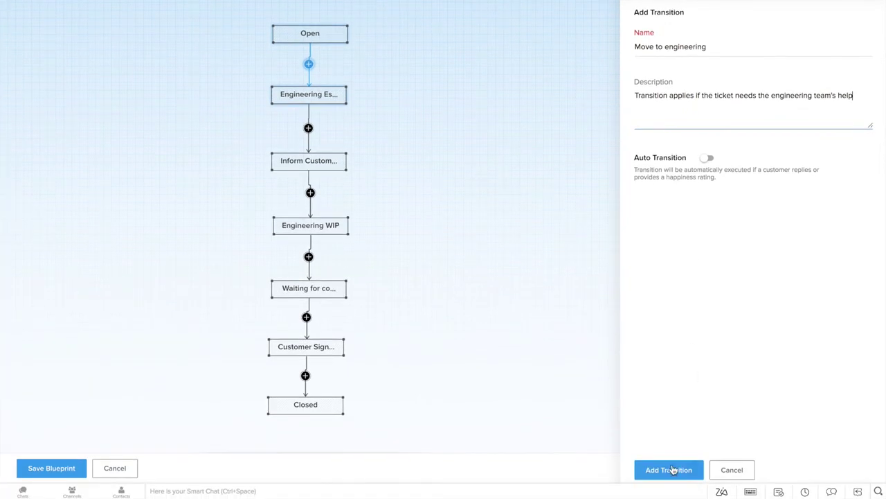
pyautogui.click(670, 477)
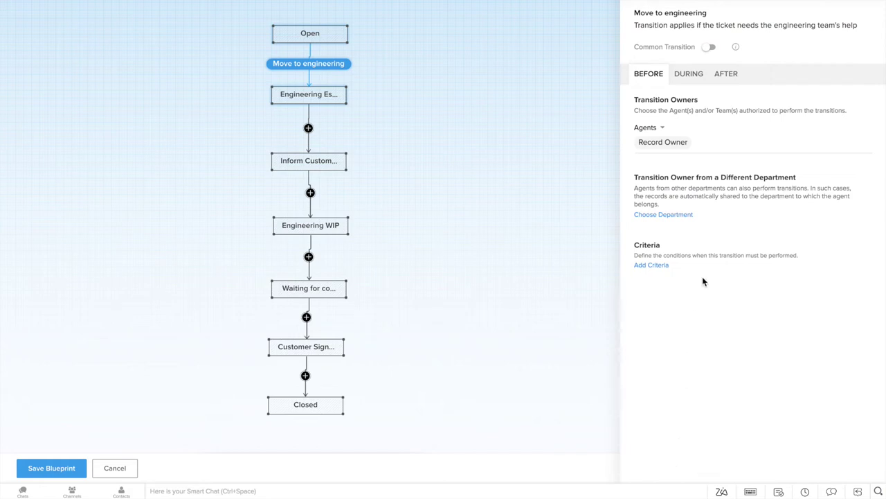
# Make the Tech Support team the owner of Move to engineering.
pyautogui.click(729, 141)
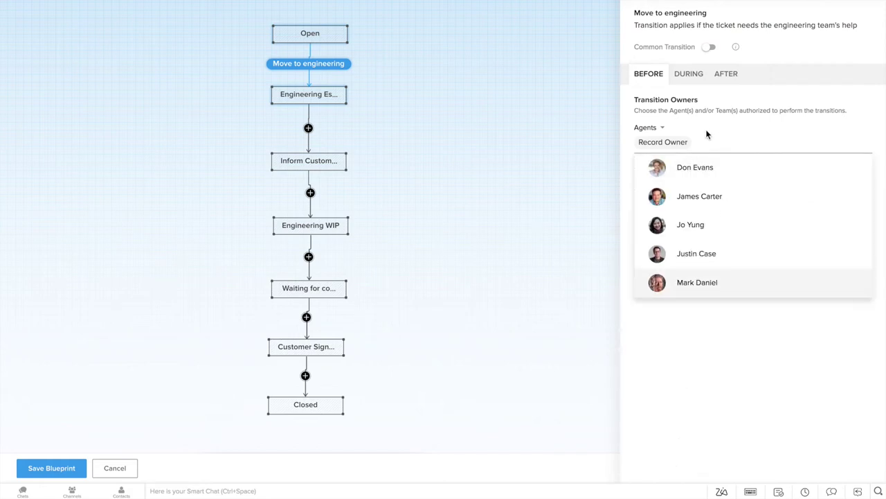
pyautogui.click(668, 125)
pyautogui.click(667, 176)
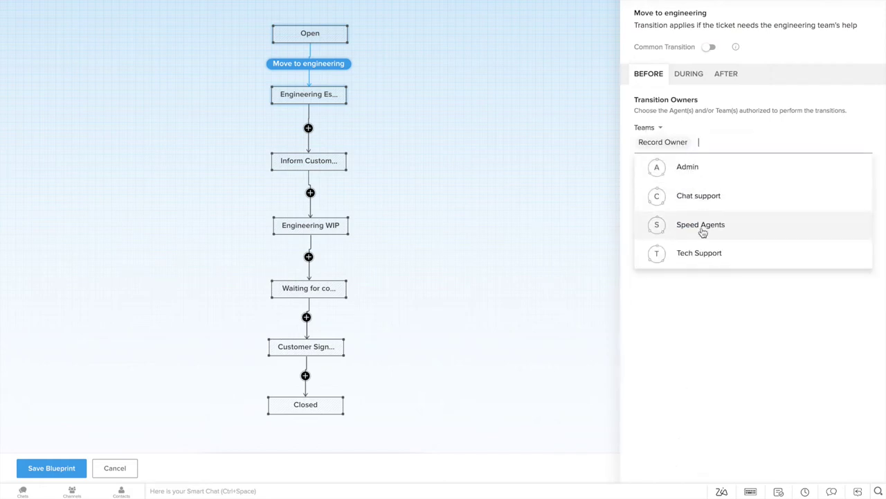
pyautogui.click(699, 252)
pyautogui.click(697, 295)
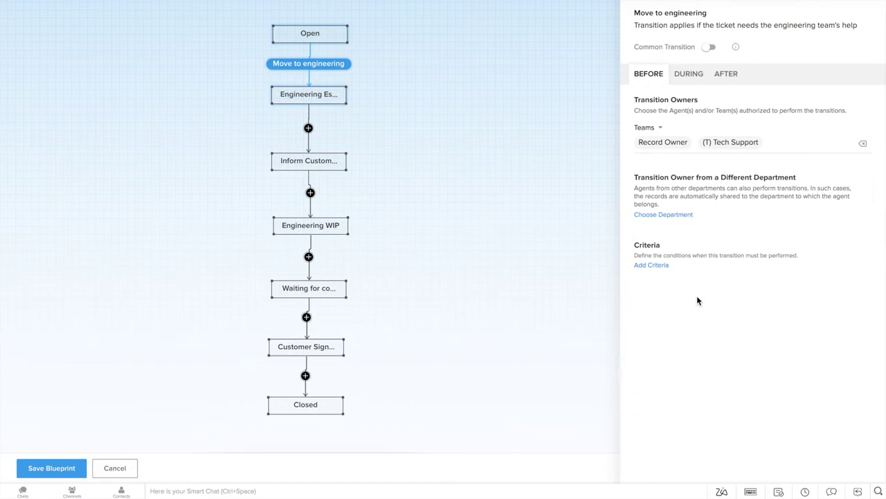
# Require a comment during the Move to engineering transition.
pyautogui.click(692, 80)
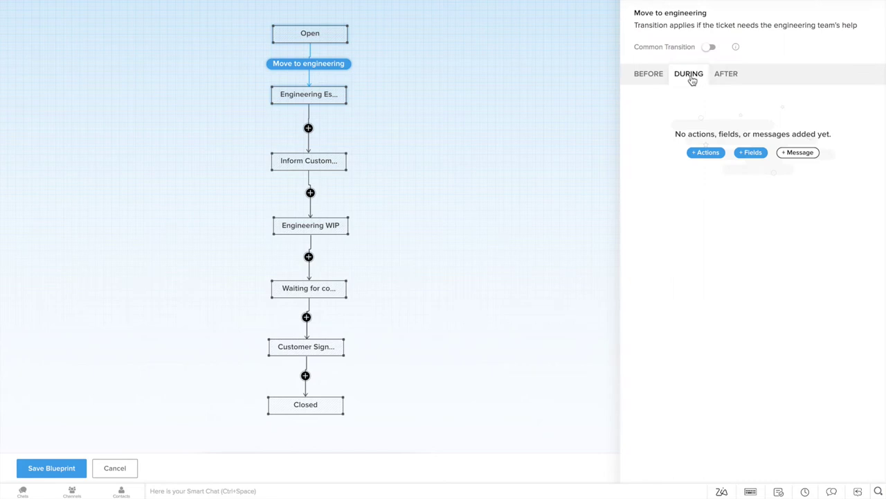
pyautogui.click(704, 154)
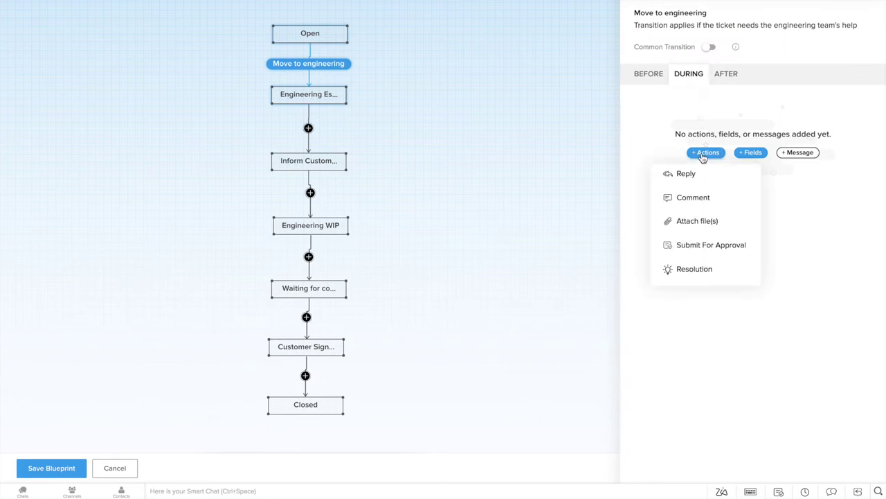
pyautogui.click(703, 200)
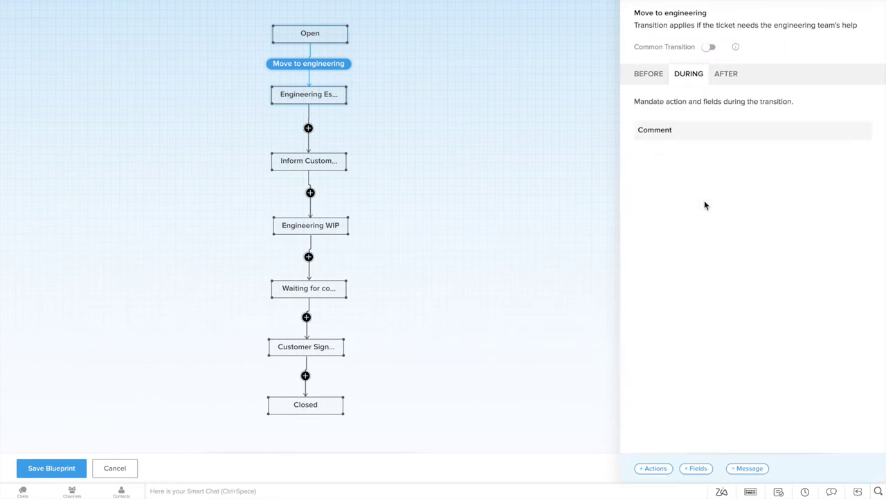
pyautogui.click(724, 77)
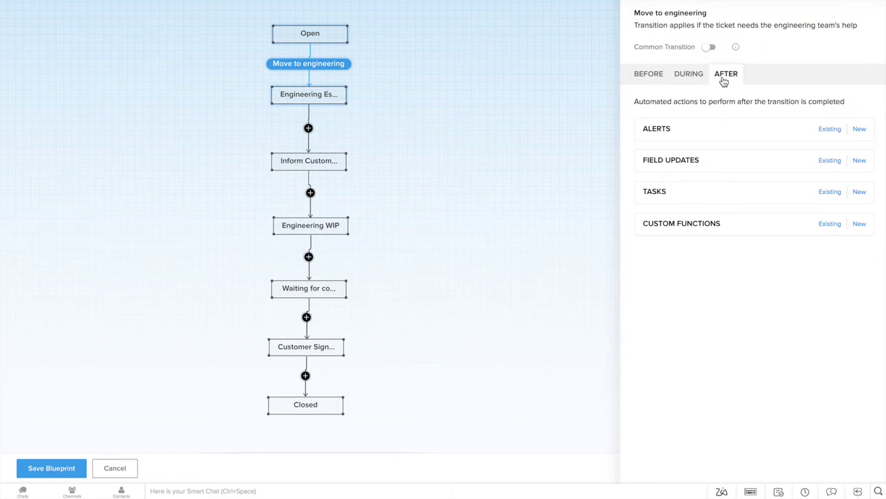
pyautogui.click(856, 193)
# Add a task 'Estimate the effort needed for fixing the bug', due in 1 hour, assigned to an agent.
pyautogui.click(683, 25)
pyautogui.write('Est')
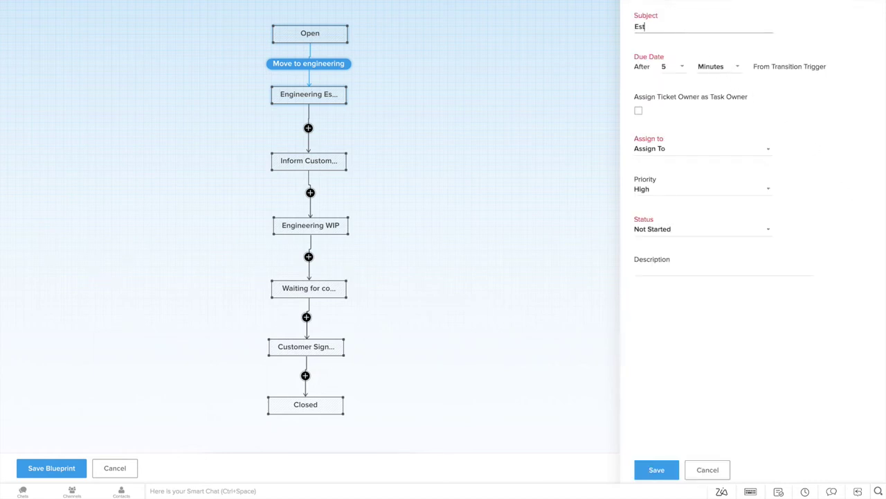
pyautogui.write('imate the effort needed for fixing the bug')
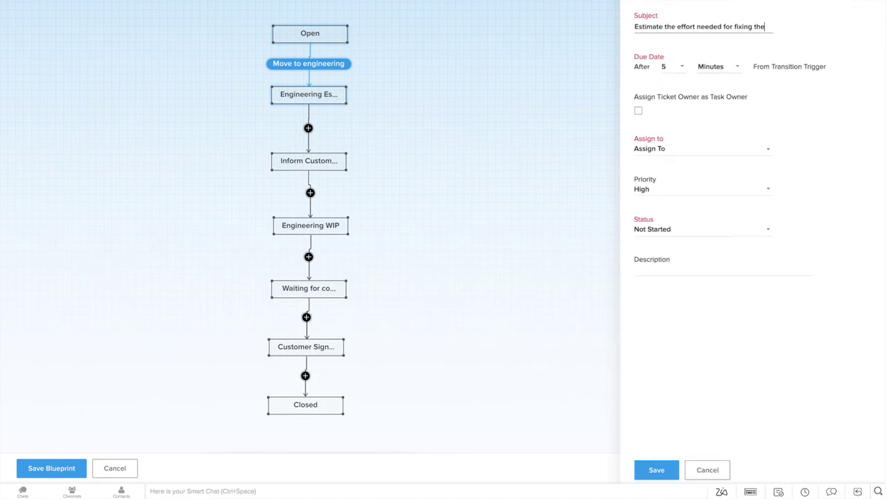
pyautogui.click(701, 68)
pyautogui.click(710, 96)
pyautogui.click(712, 150)
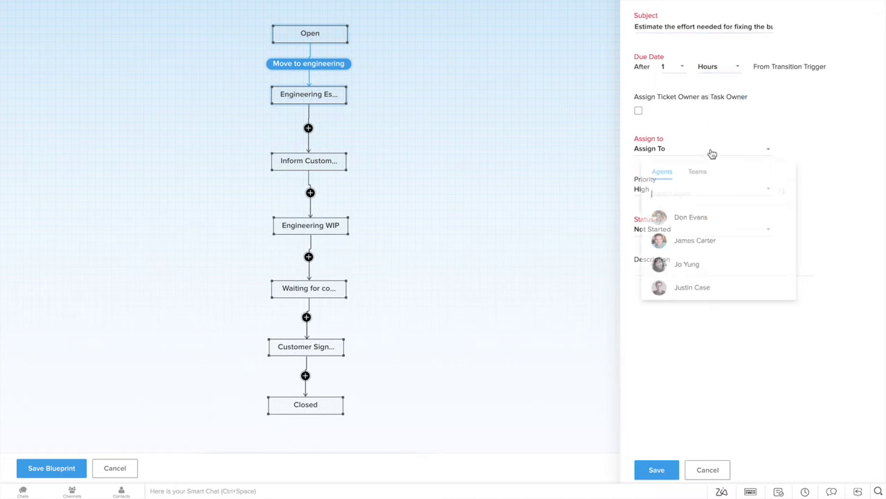
pyautogui.click(704, 239)
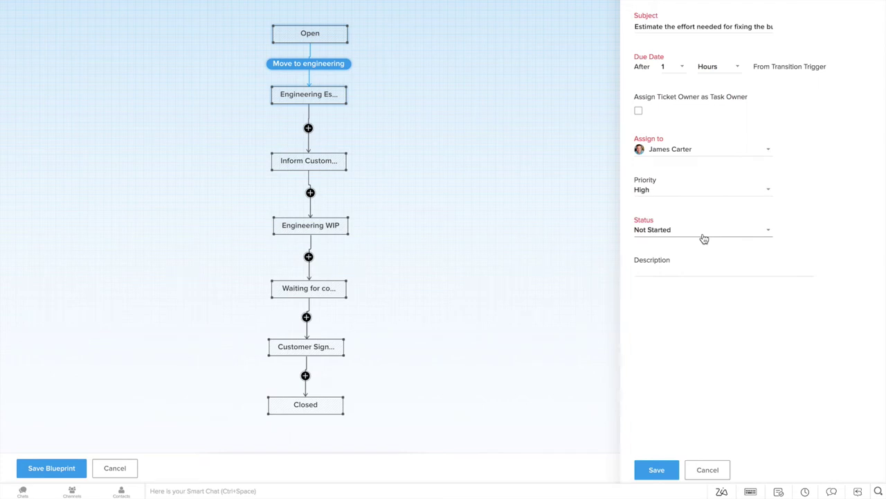
pyautogui.click(698, 269)
pyautogui.write('Provide the estimate to the agent')
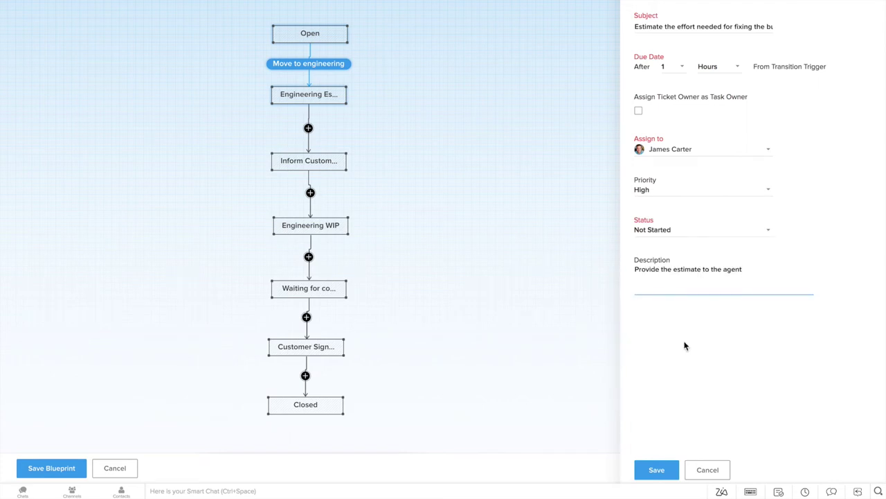
pyautogui.click(656, 469)
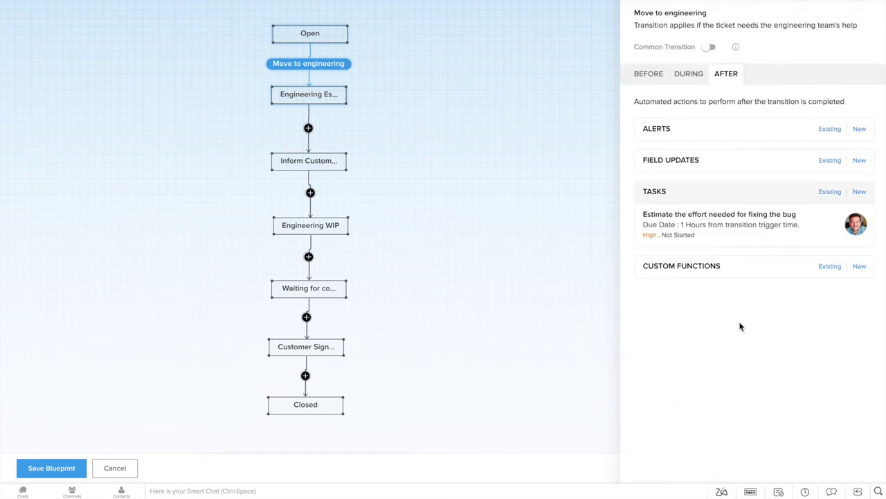
# Add a 'Change ticket ownership' field update setting Ticket Owner to an agent.
pyautogui.click(859, 161)
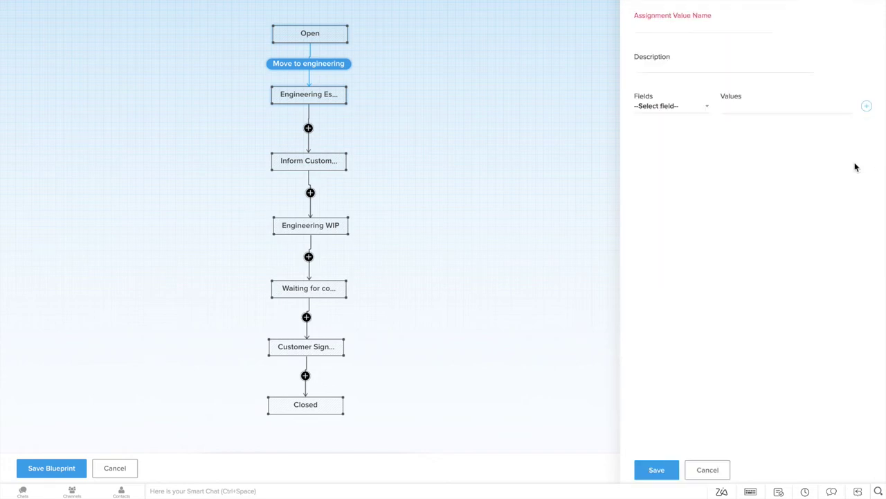
pyautogui.write('Change ticket ownership')
pyautogui.press('Tab')
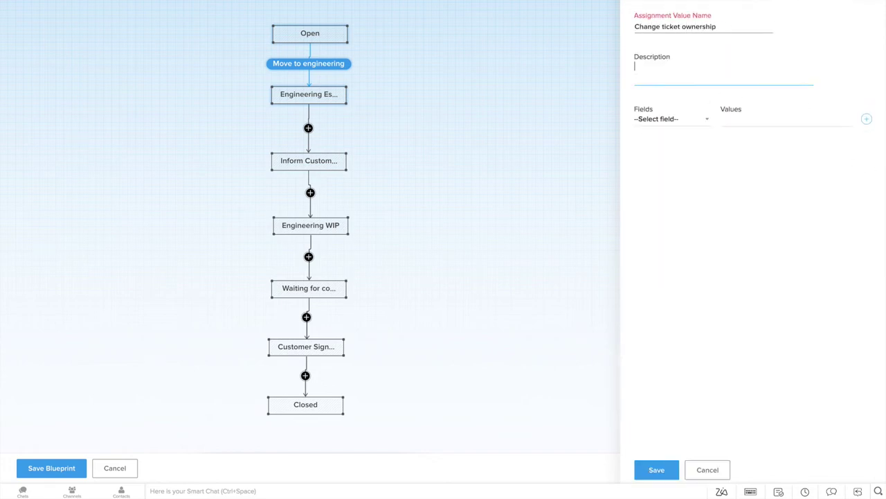
pyautogui.write('Switch the ticket ownership')
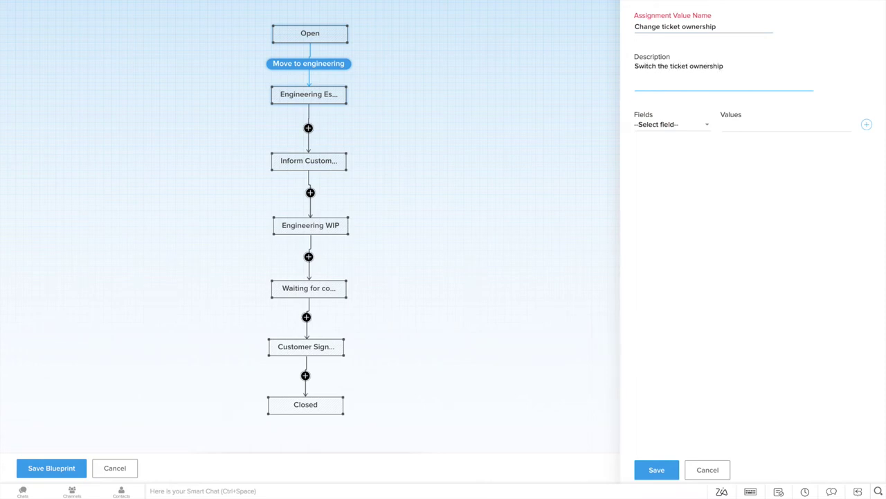
pyautogui.write(' to the engineer')
pyautogui.click(682, 125)
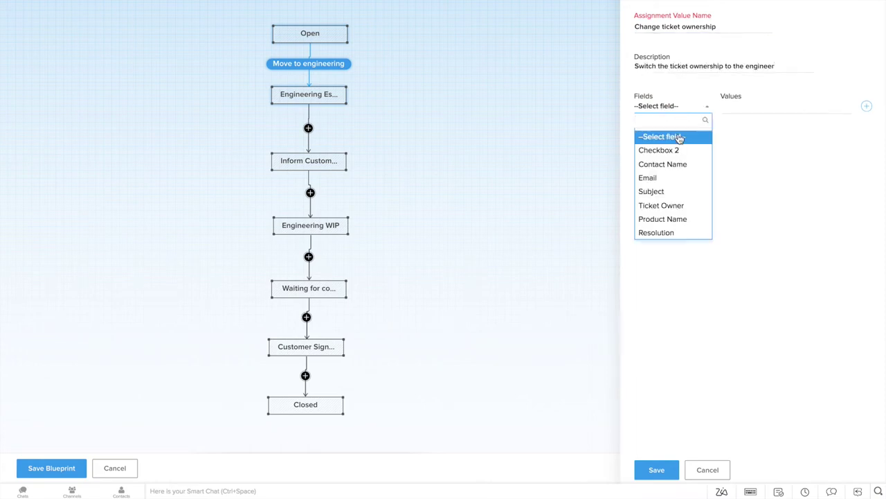
pyautogui.click(679, 205)
pyautogui.click(753, 115)
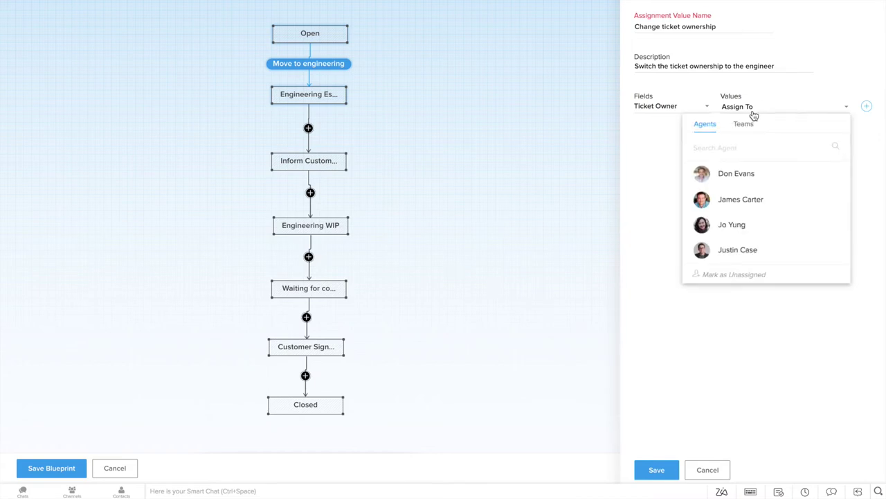
pyautogui.click(765, 205)
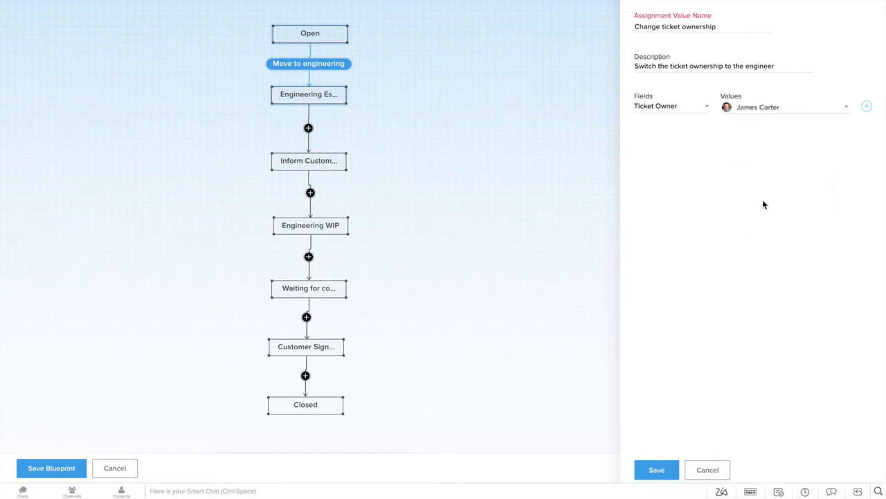
pyautogui.click(658, 470)
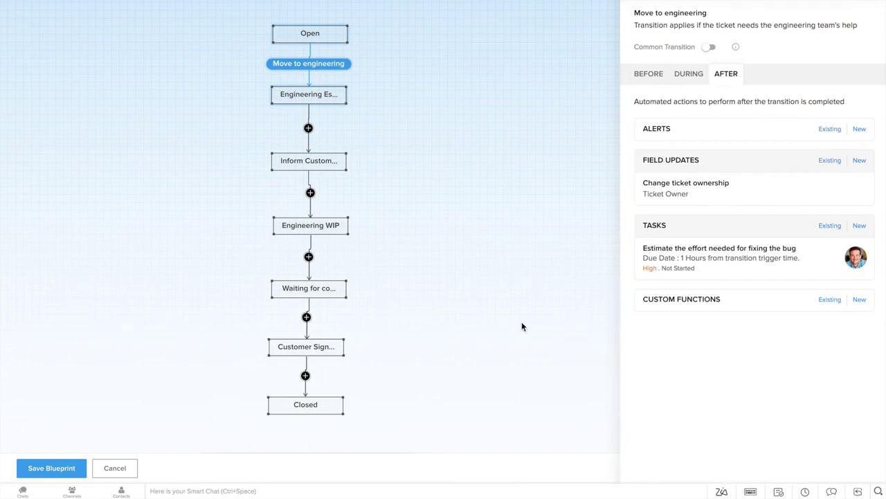
pyautogui.click(492, 231)
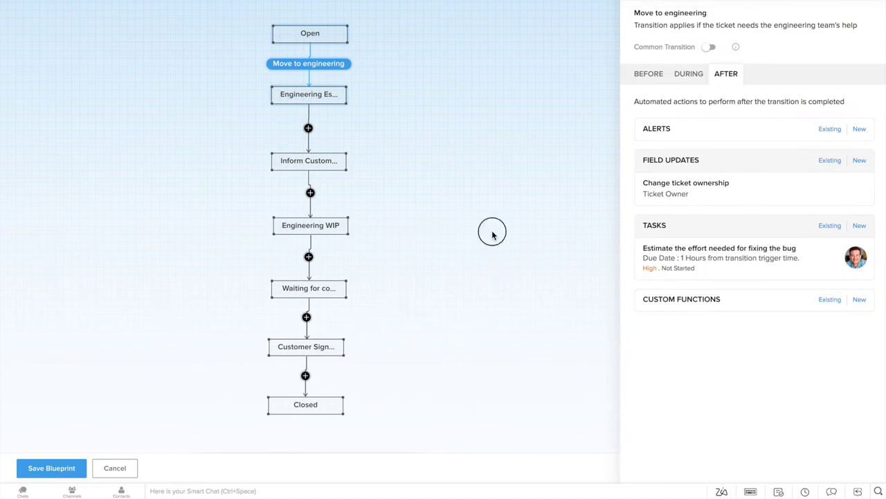
# Add the Estimate Calculated transition, which moves the ticket back to the agent, with an agent owner.
pyautogui.click(309, 130)
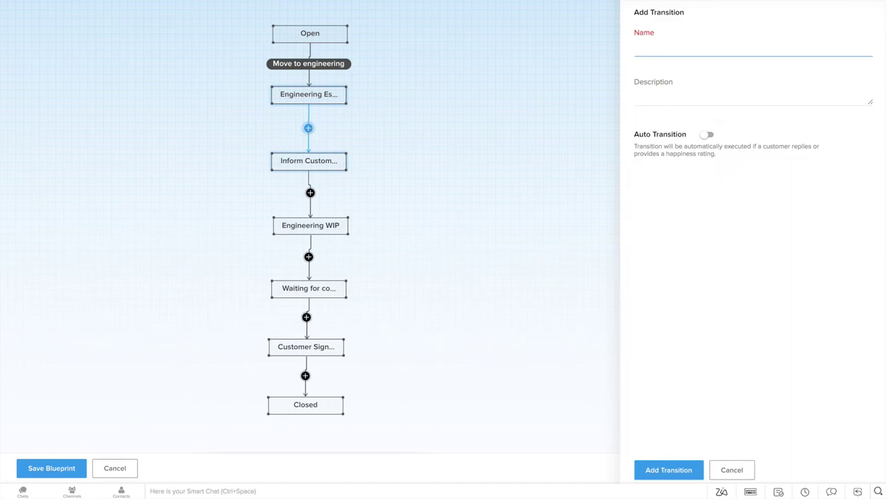
pyautogui.write('Estimate Calculated')
pyautogui.press('Tab')
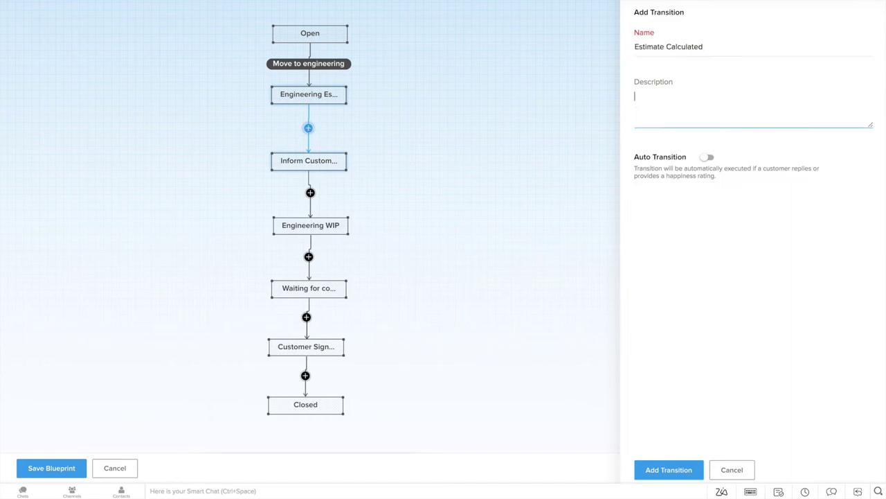
pyautogui.write('On applying this transition, the ticket would move back to the agent')
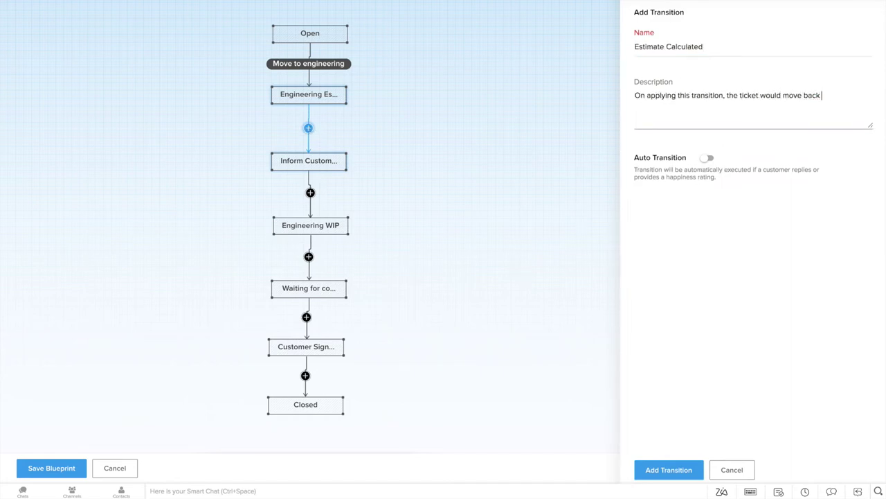
pyautogui.click(683, 469)
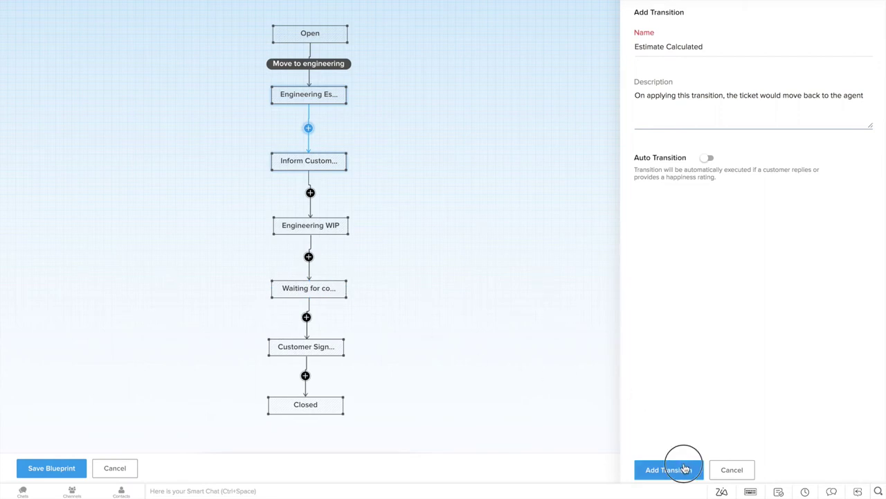
pyautogui.click(696, 142)
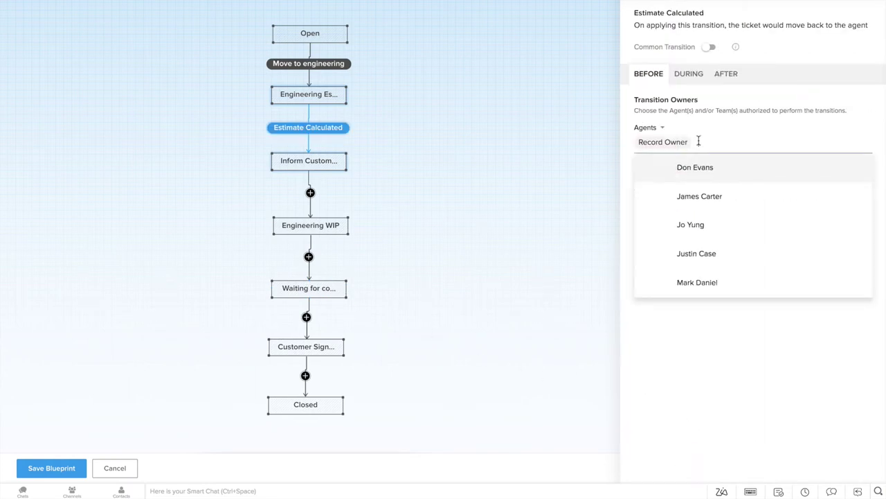
pyautogui.click(718, 195)
pyautogui.click(779, 416)
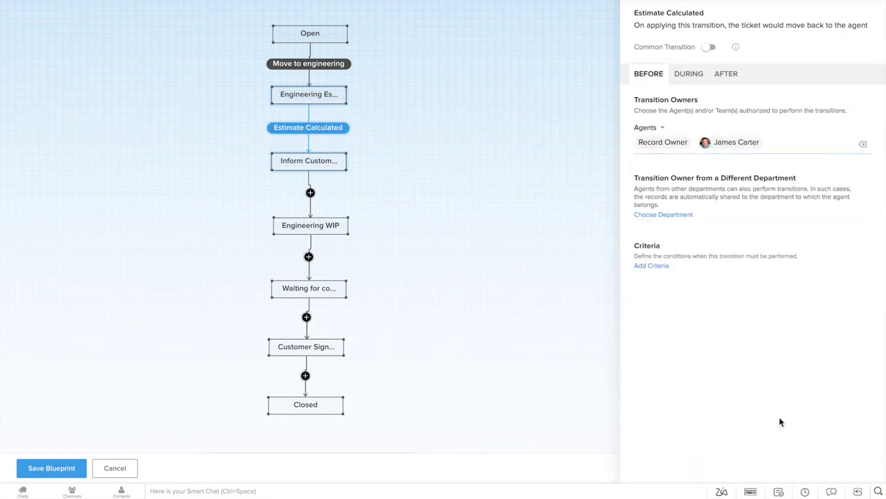
# Require Effort Estimate to be checked, alerting 'Please provide an effort estimate' on failure.
pyautogui.click(685, 72)
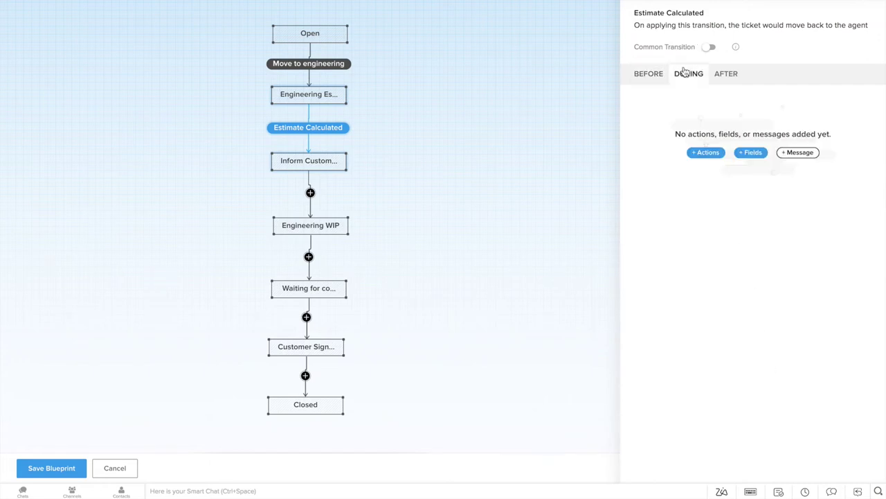
pyautogui.click(750, 151)
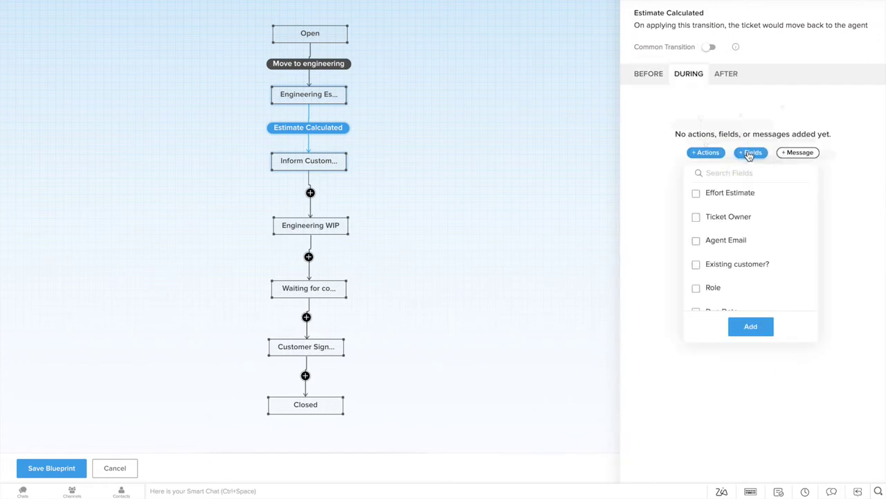
pyautogui.click(753, 325)
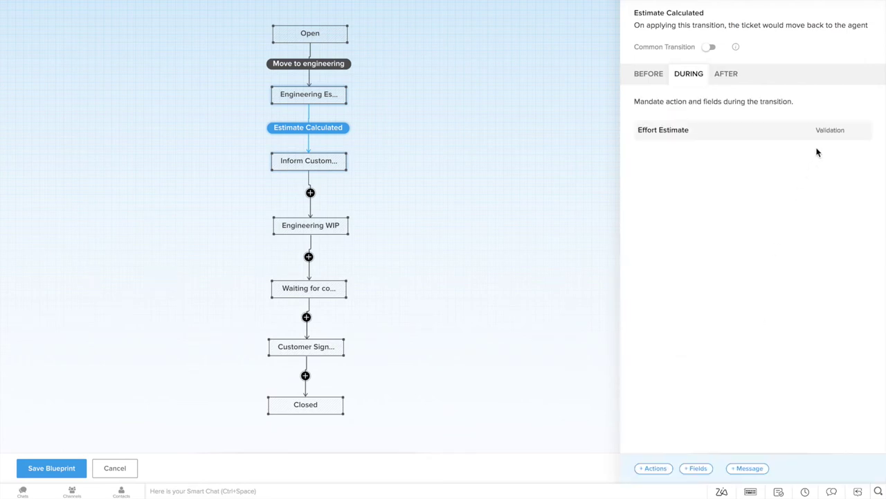
pyautogui.click(829, 131)
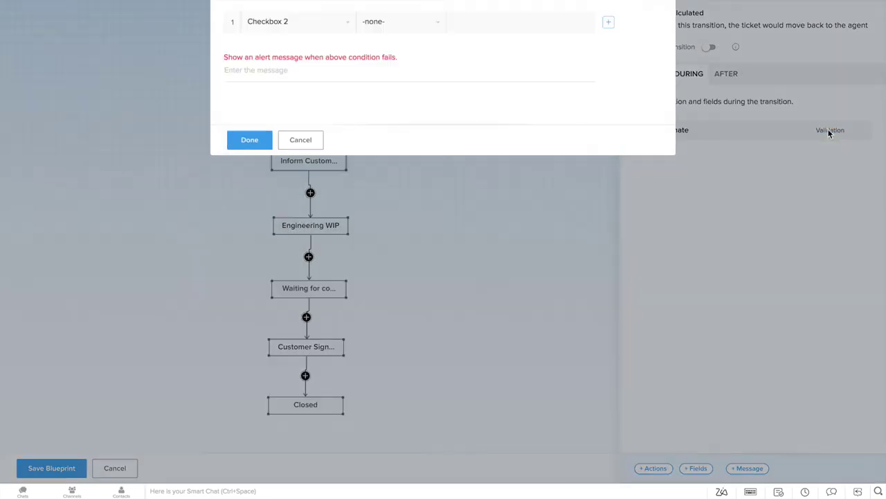
pyautogui.click(428, 22)
pyautogui.click(427, 69)
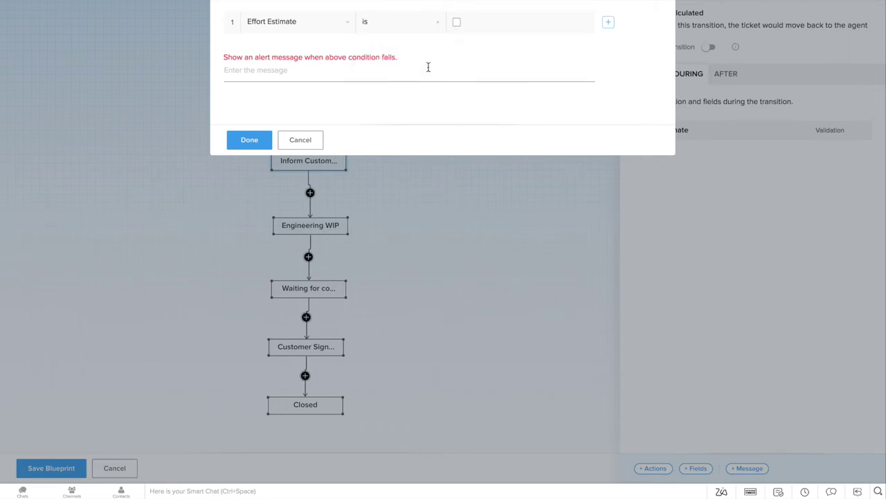
pyautogui.click(457, 25)
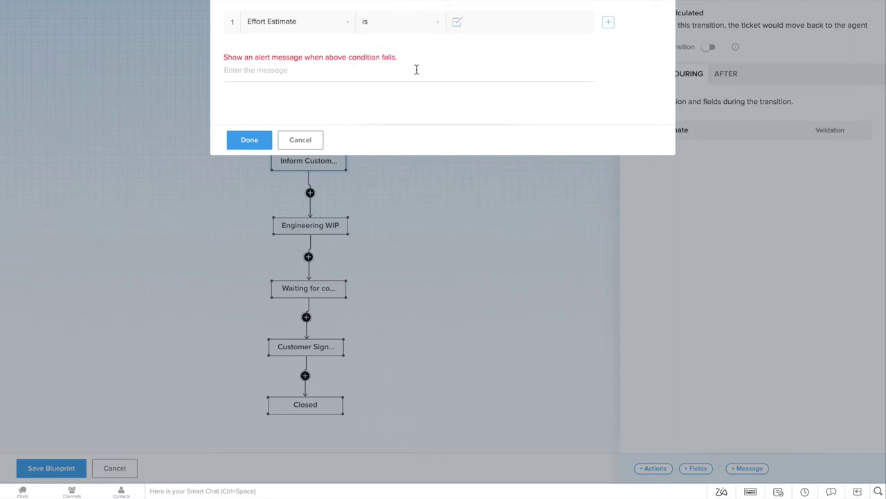
pyautogui.click(416, 69)
pyautogui.write('Please provide an effort estimate.')
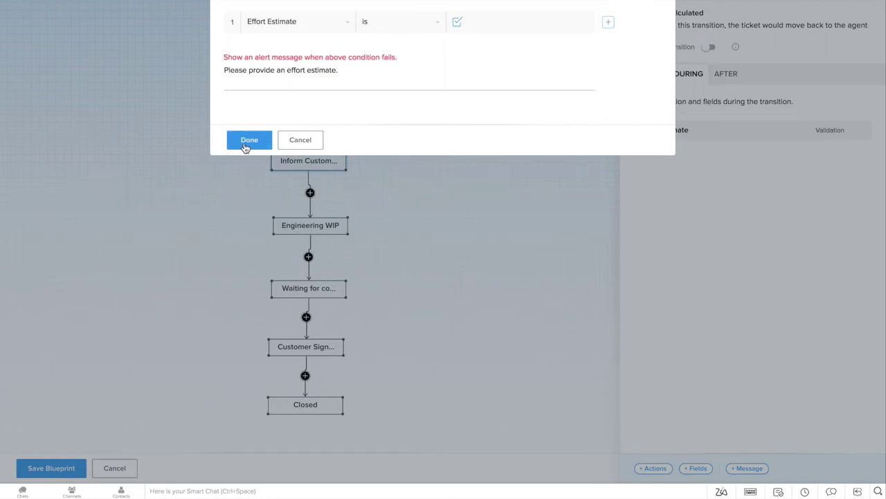
pyautogui.click(246, 145)
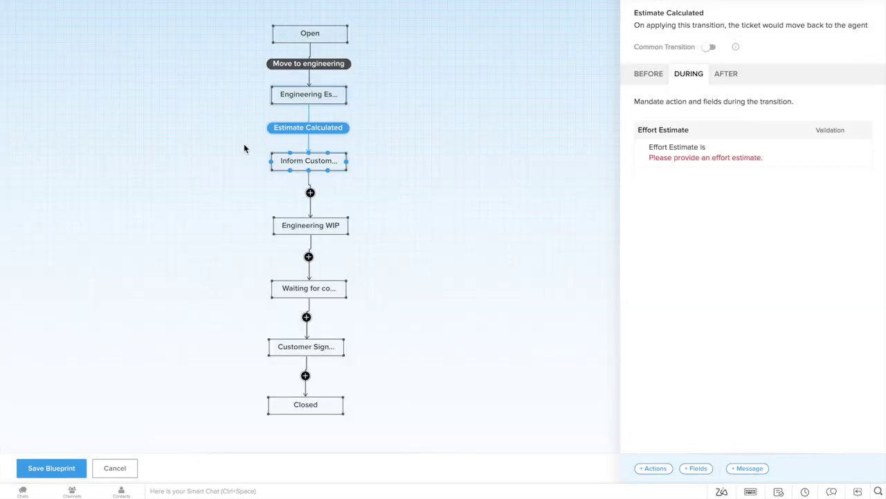
# Attach the existing Effort Estimate Updated alert after Estimate Calculated.
pyautogui.click(740, 76)
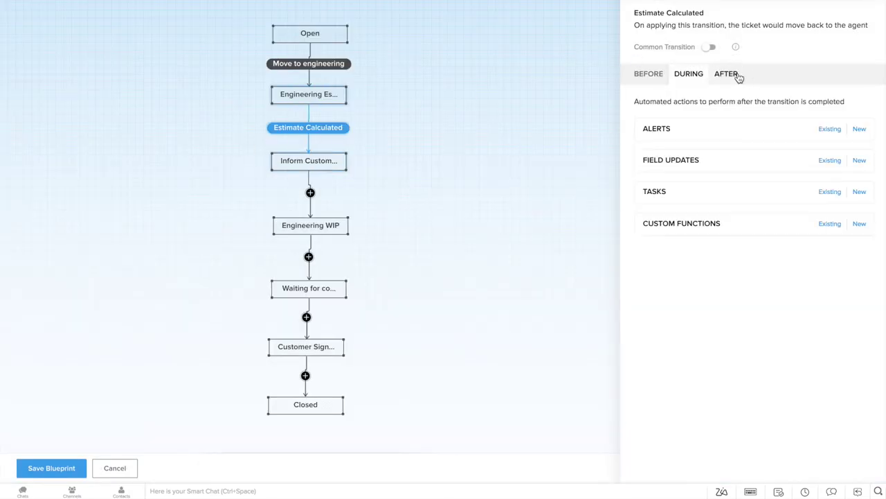
pyautogui.click(829, 130)
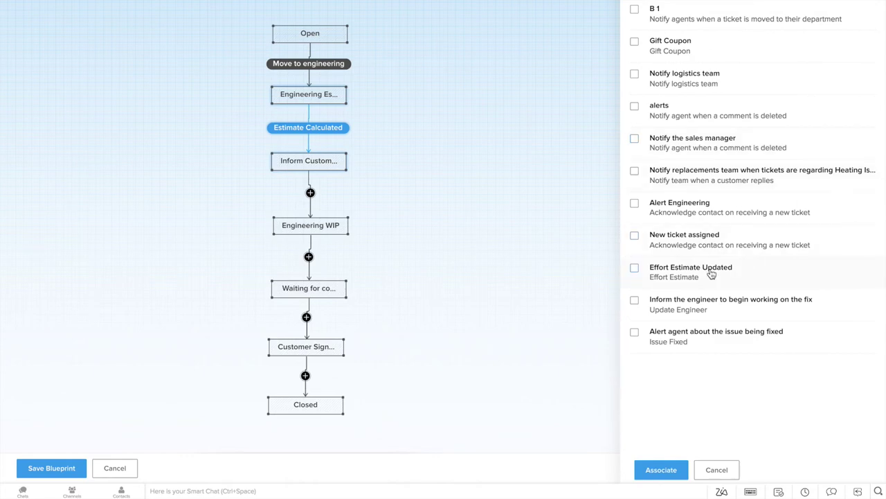
pyautogui.click(649, 474)
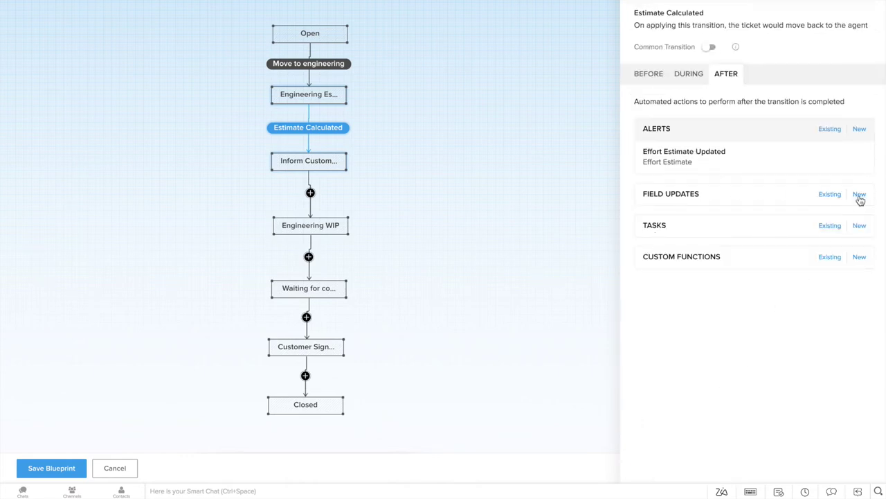
# Add a 'Ticket Ownership' field update handing Ticket Owner back to the Tech Support team.
pyautogui.click(859, 195)
pyautogui.write('Ticket Ownersh')
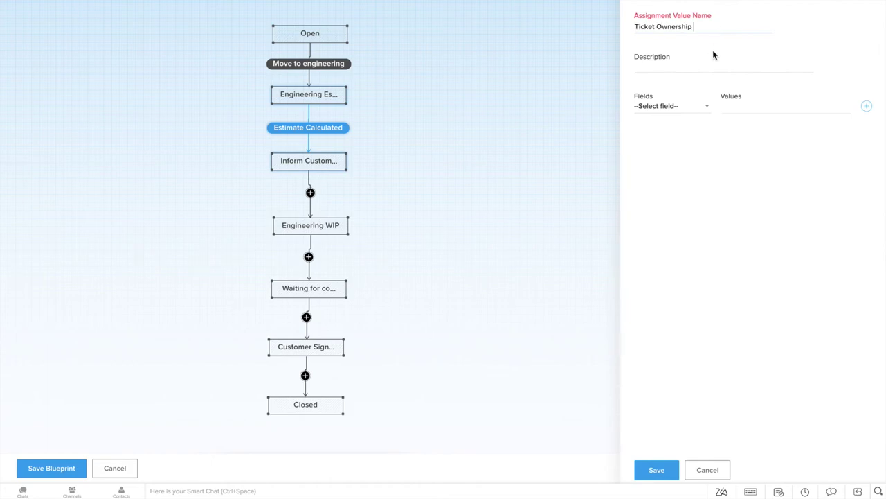
pyautogui.write('ip')
pyautogui.click(709, 64)
pyautogui.write('Switch ticket ownership back to the support team')
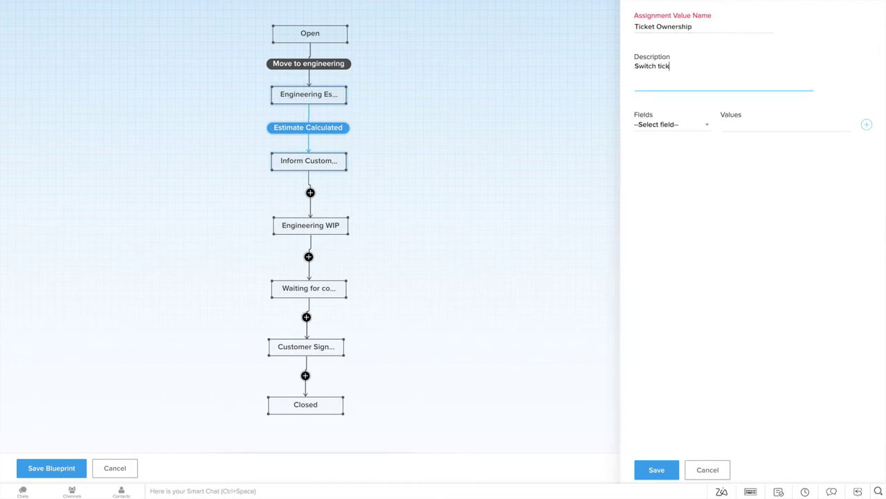
pyautogui.click(679, 125)
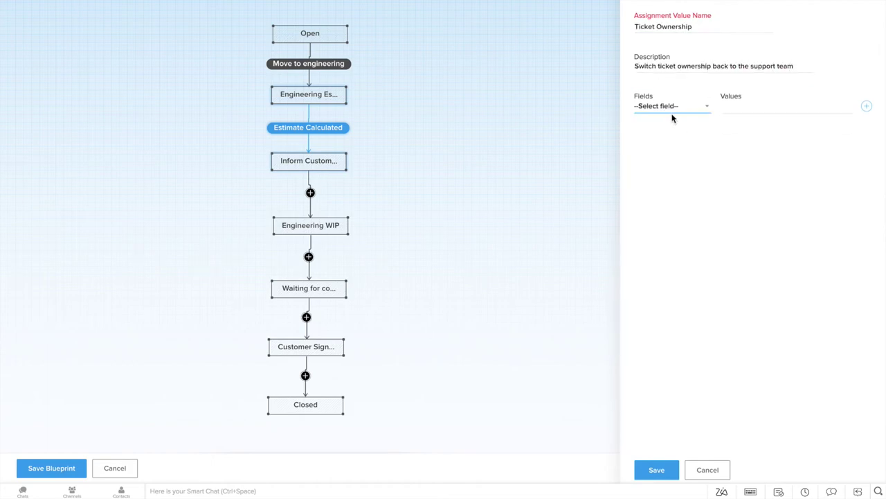
pyautogui.click(670, 111)
pyautogui.click(680, 206)
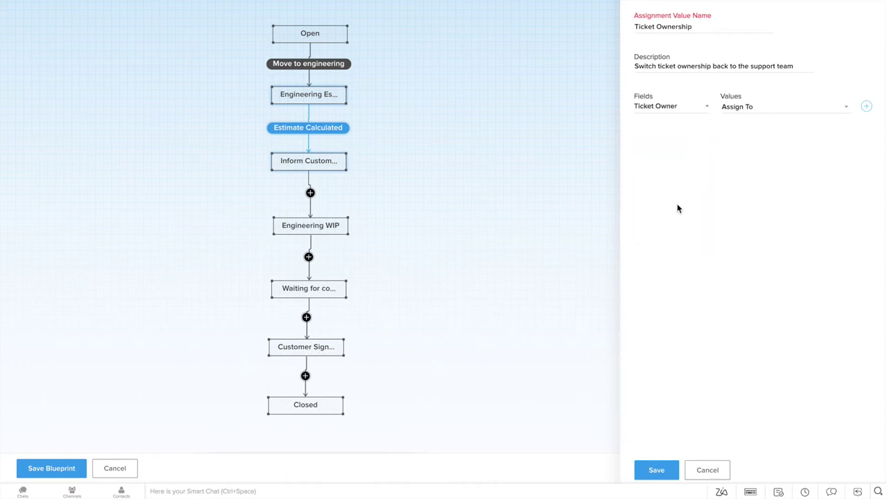
pyautogui.click(768, 111)
pyautogui.click(744, 126)
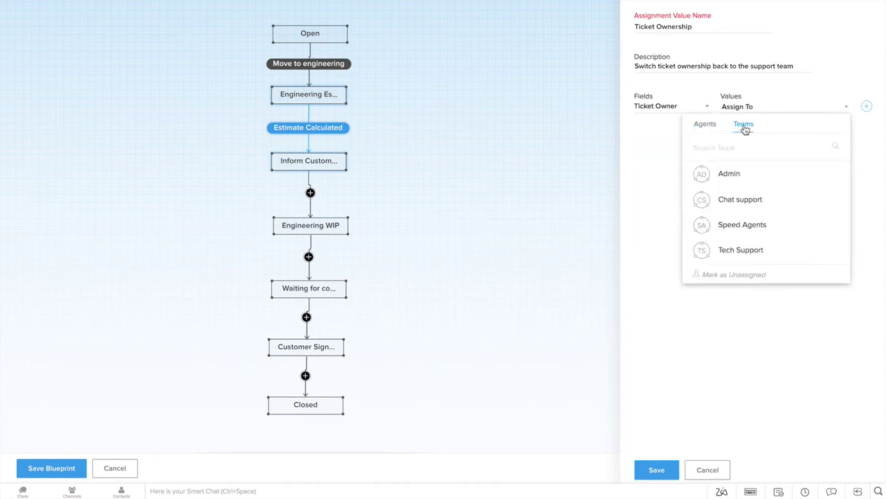
pyautogui.click(753, 249)
pyautogui.click(658, 469)
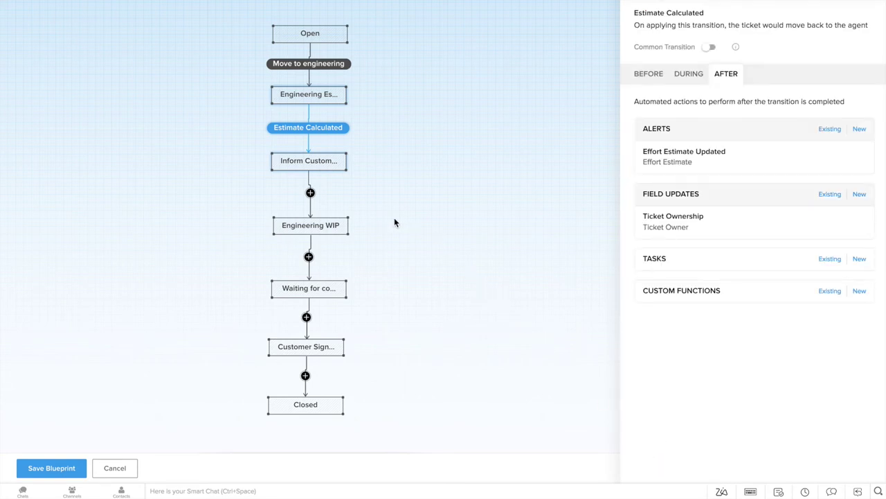
pyautogui.click(341, 226)
# Add the Customer Informed transition into Engineering WIP, for use once the customer knows the estimate.
pyautogui.click(310, 193)
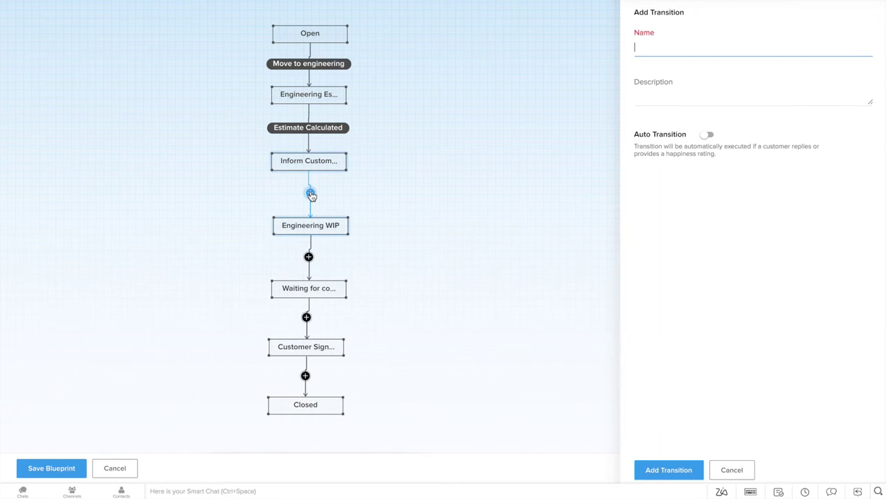
pyautogui.write('Customer Informed')
pyautogui.press('Tab')
pyautogui.write('Agents can apply')
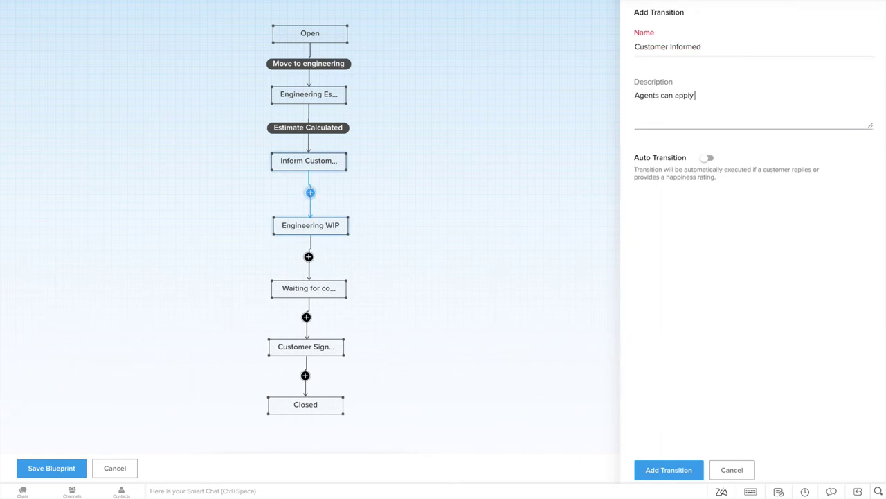
pyautogui.write(" this transition once they've informed the customer about the estimated time")
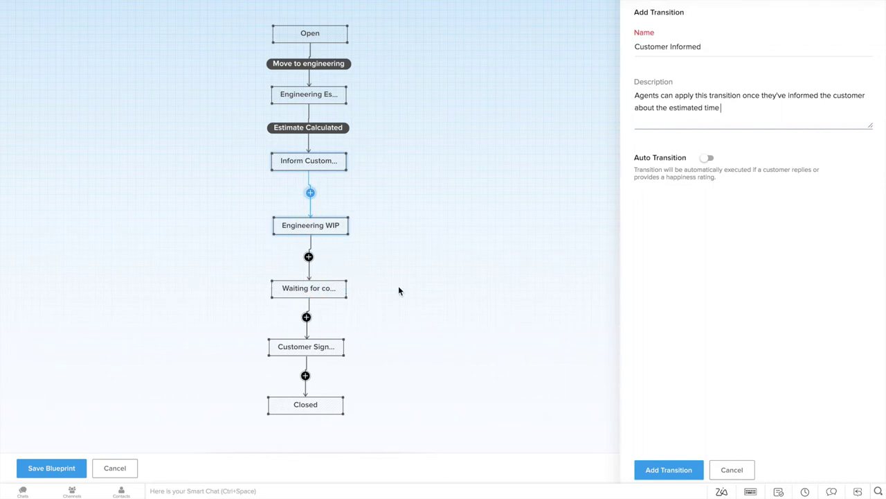
pyautogui.click(682, 469)
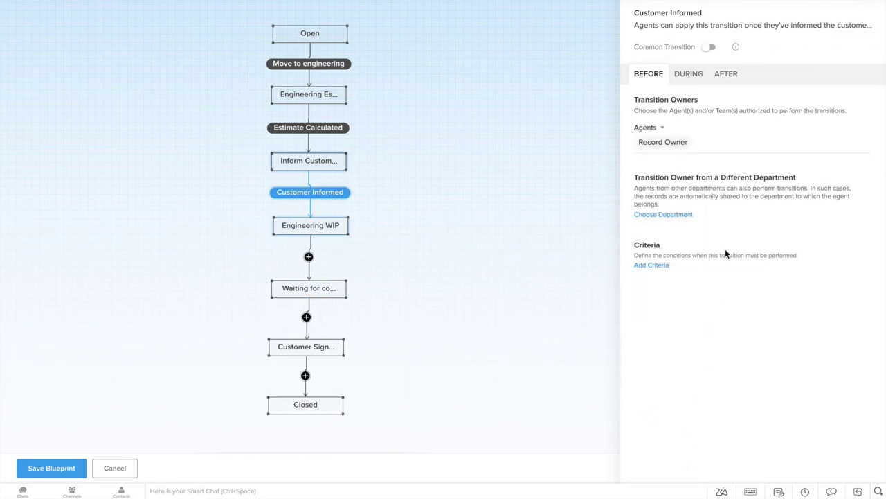
# Make Tech Support an owning team and require a reply during Customer Informed.
pyautogui.click(746, 142)
pyautogui.click(662, 128)
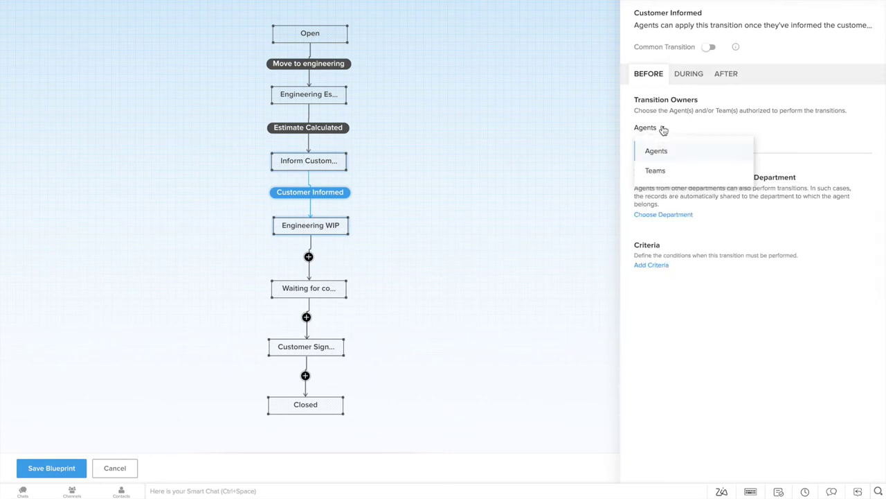
pyautogui.click(669, 170)
pyautogui.click(715, 254)
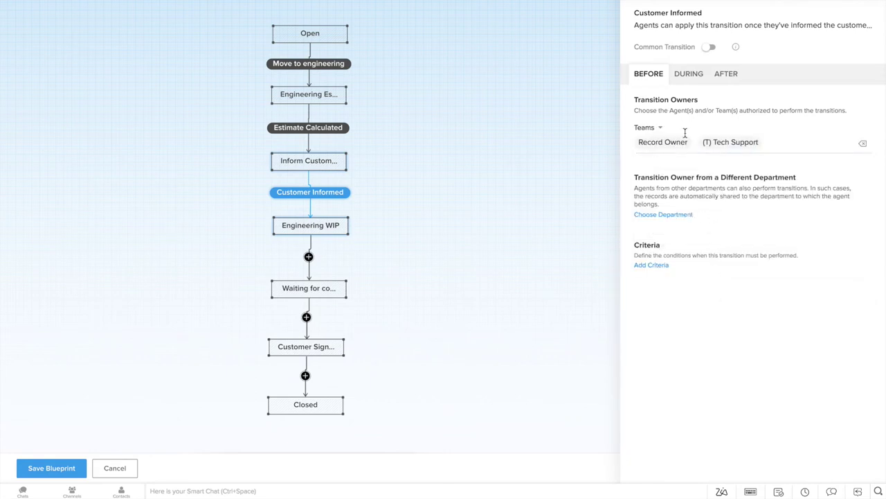
pyautogui.click(680, 75)
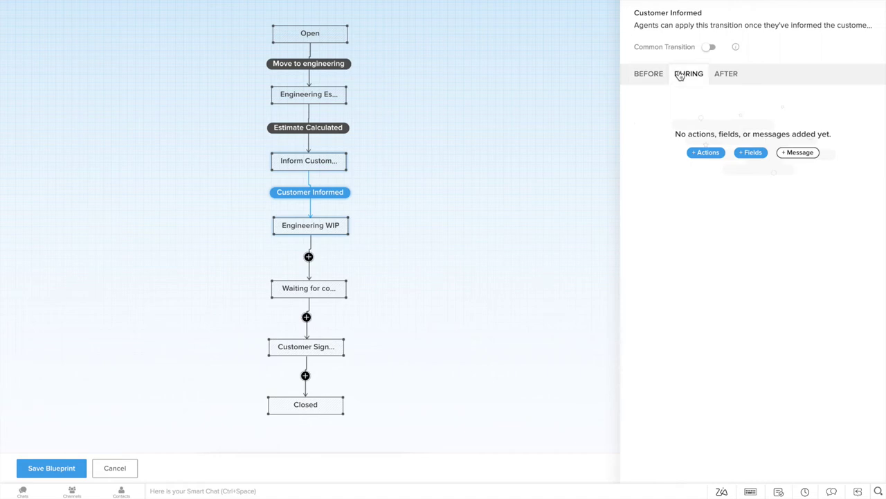
pyautogui.click(718, 152)
pyautogui.click(716, 172)
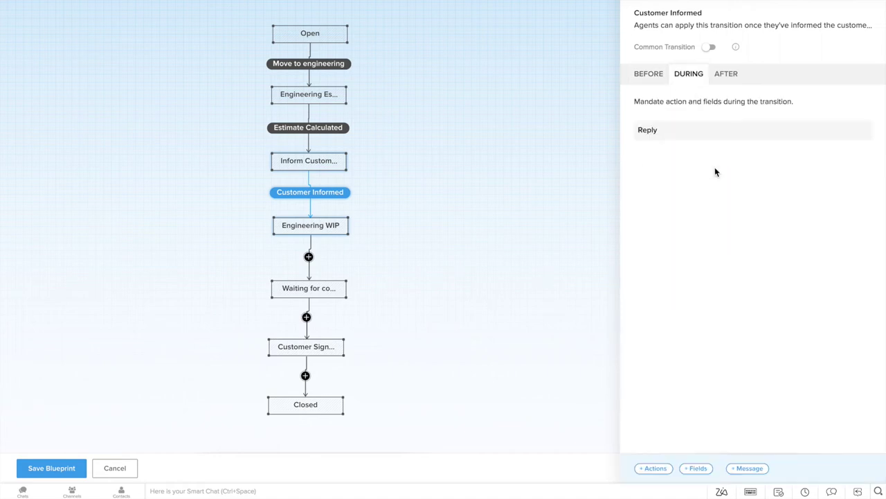
# Attach the existing Update Engineer alert after Customer Informed.
pyautogui.click(728, 75)
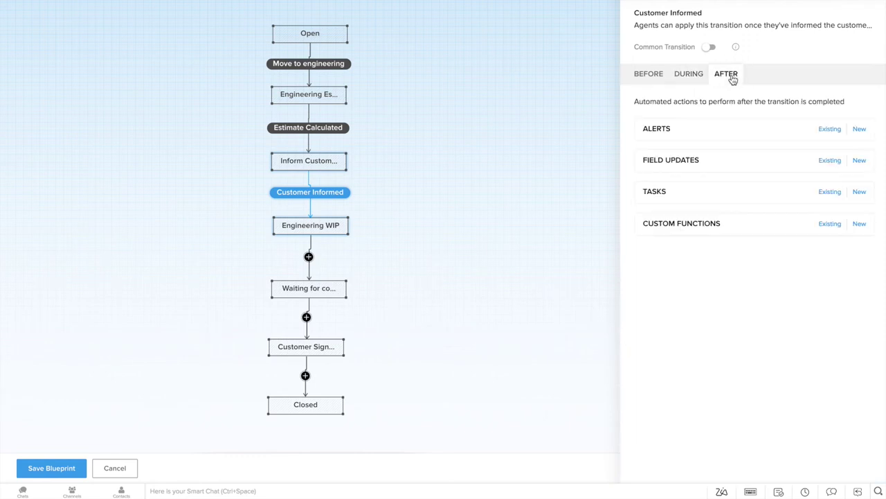
pyautogui.click(833, 130)
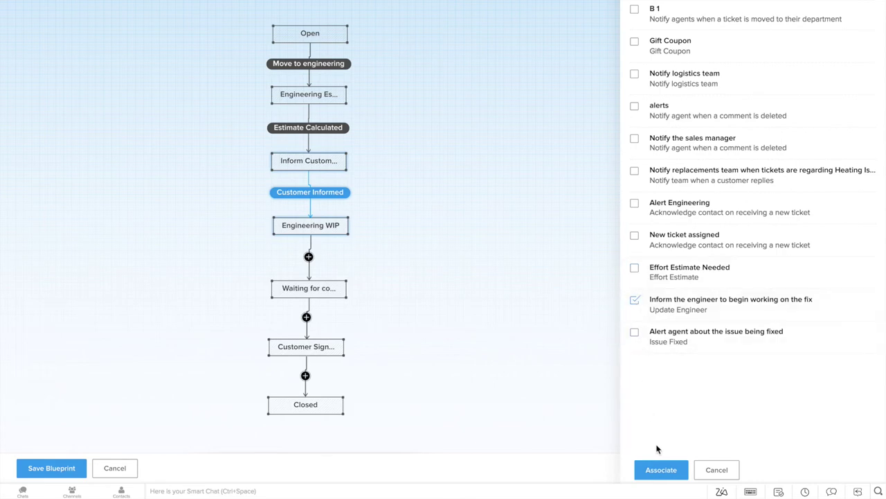
pyautogui.click(662, 470)
# Add a 'Ticket Ownership' field update setting Ticket Owner back to the engineer.
pyautogui.click(859, 194)
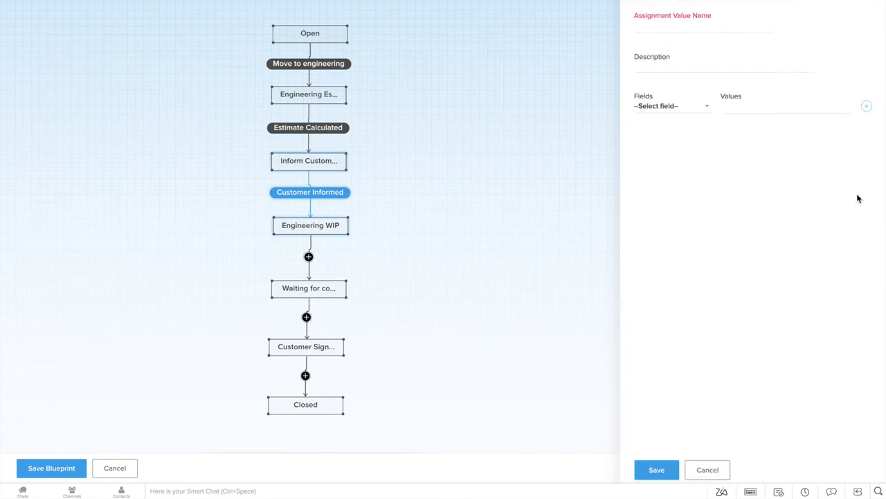
pyautogui.click(704, 22)
pyautogui.click(714, 67)
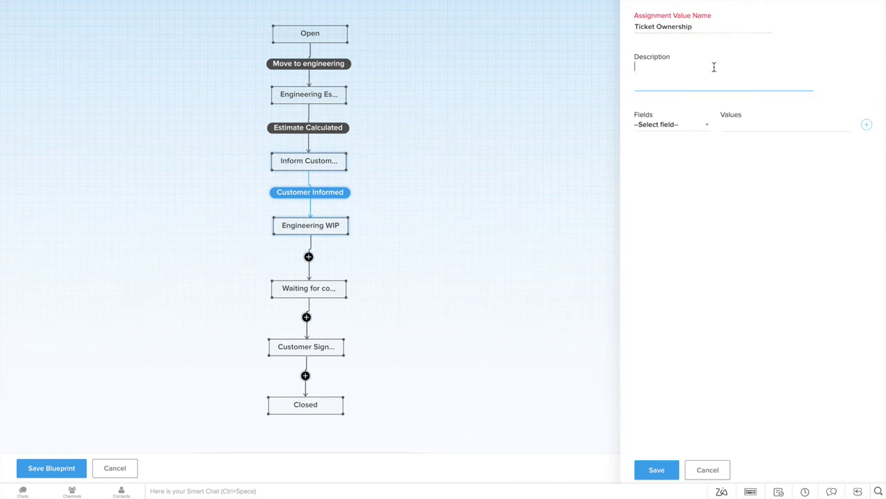
pyautogui.write('Switch ticket ownership back to the engineer')
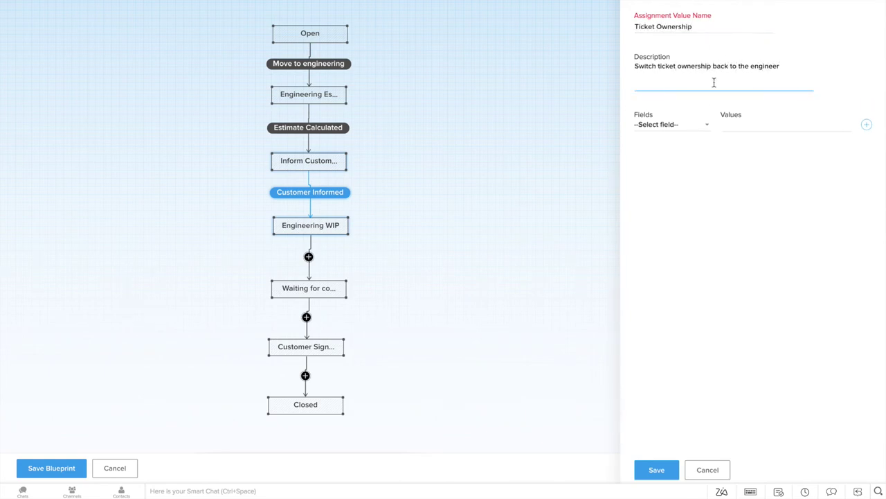
pyautogui.click(697, 129)
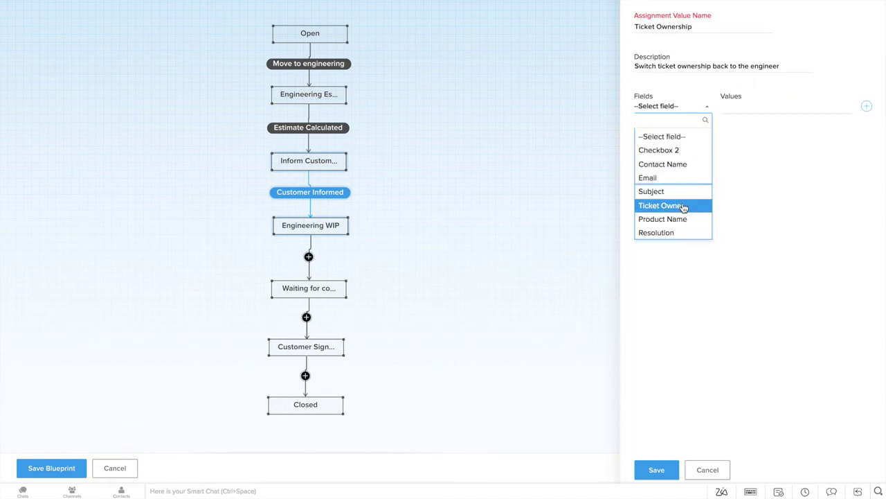
pyautogui.click(682, 206)
pyautogui.click(751, 108)
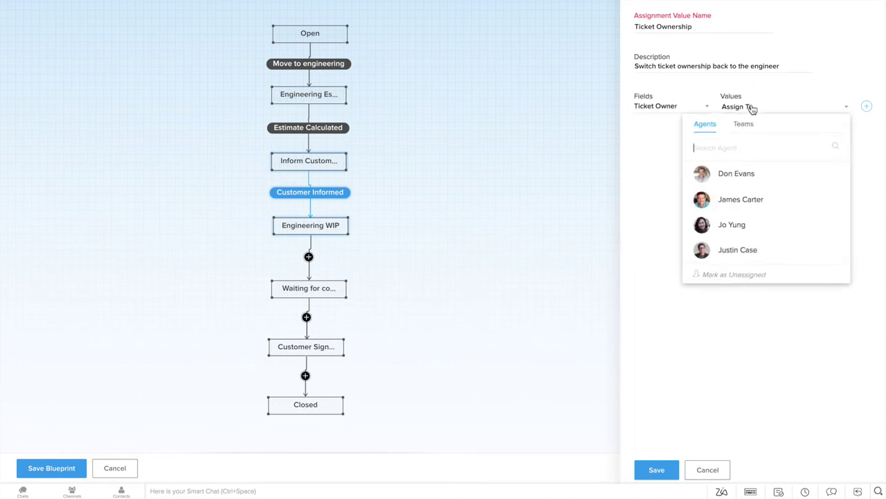
pyautogui.click(758, 202)
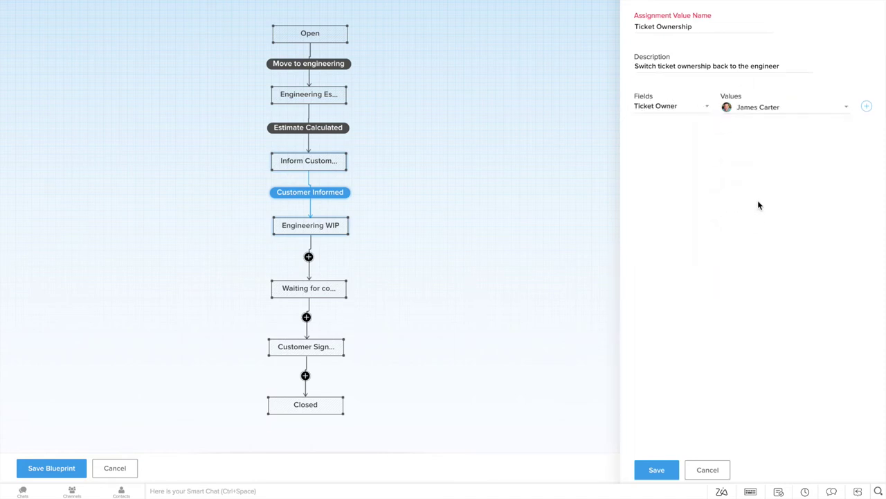
pyautogui.click(657, 470)
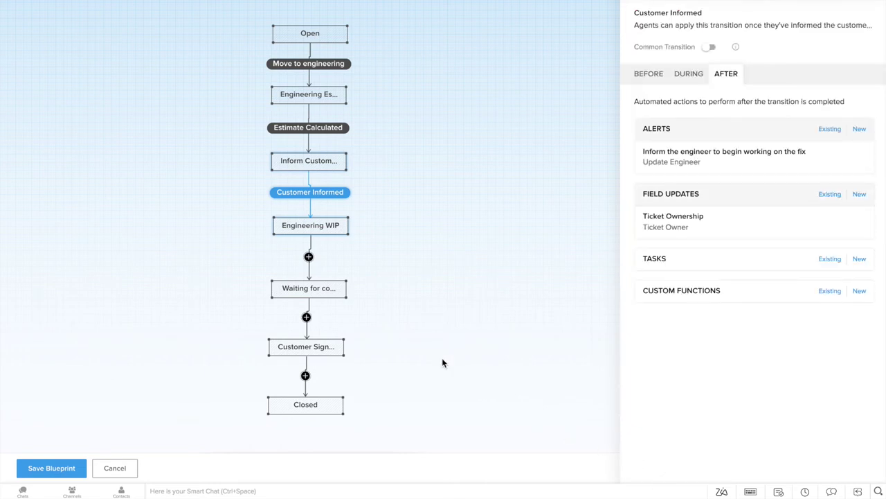
pyautogui.moveTo(316, 250)
# Create an 'Issue Fixed' transition after Engineering WIP, described as applied once the issue has been fixed.
pyautogui.click(309, 258)
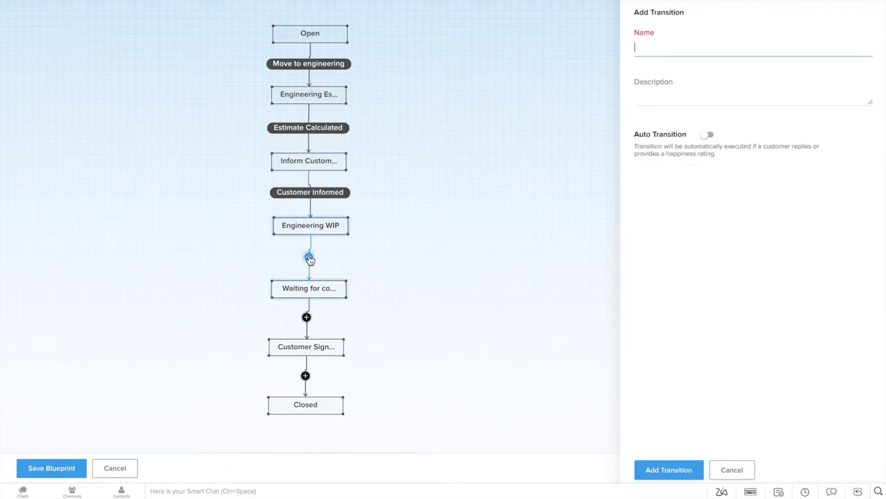
pyautogui.write('Issue Fixed')
pyautogui.press('Tab')
pyautogui.write('The engineer applies this transition when')
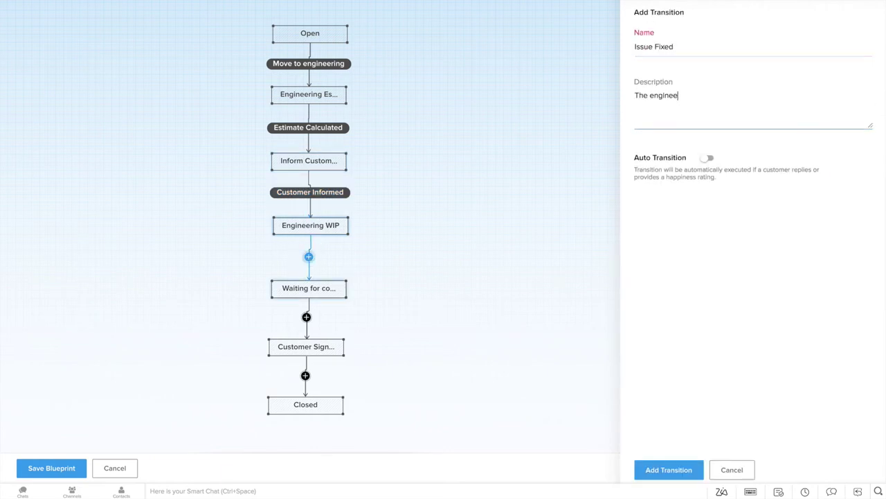
pyautogui.press('BackSpace')
pyautogui.press('BackSpace')
pyautogui.press('BackSpace')
pyautogui.press('BackSpace')
pyautogui.write('once the issue has been fixed.')
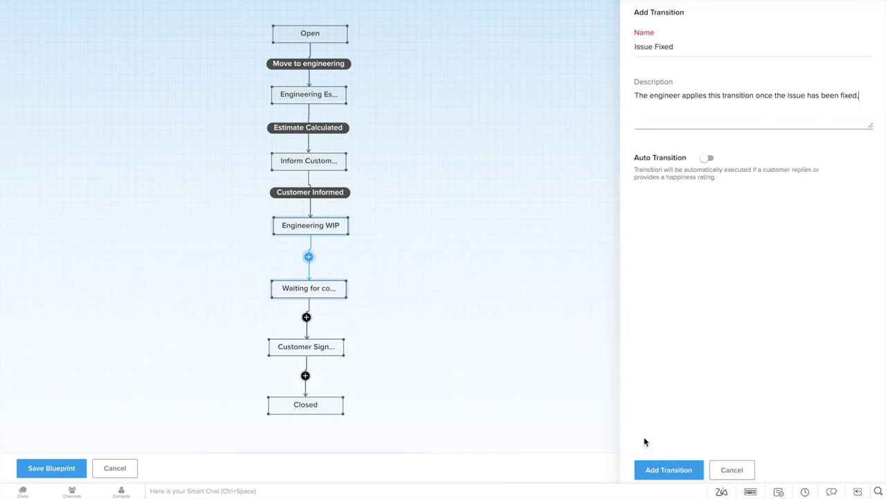
pyautogui.click(681, 468)
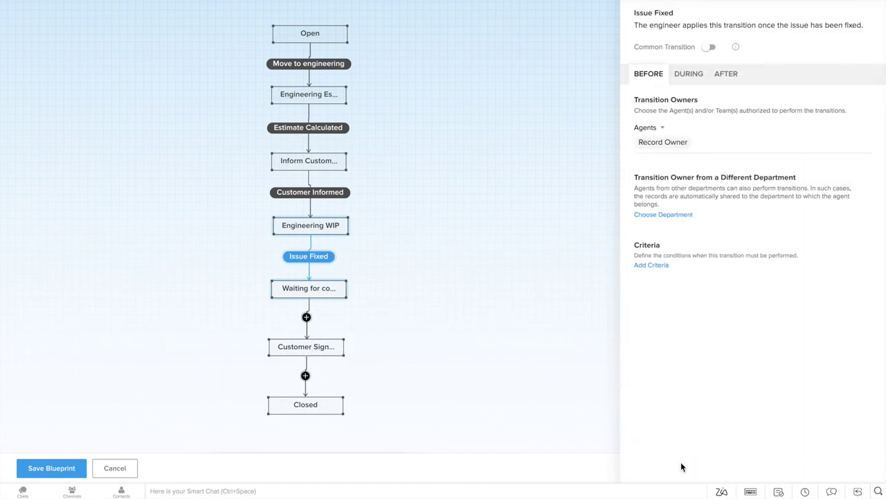
# Make an engineer agent the transition owner and require a comment during the transition.
pyautogui.click(732, 141)
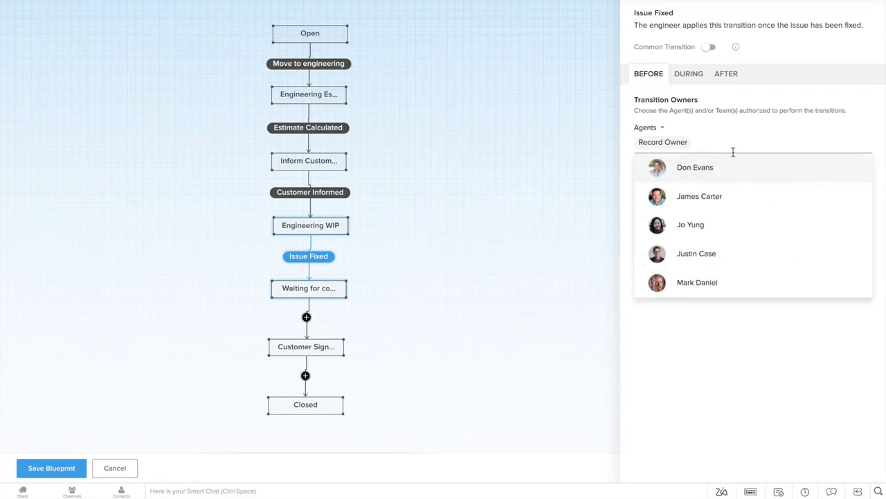
pyautogui.click(738, 197)
pyautogui.click(742, 332)
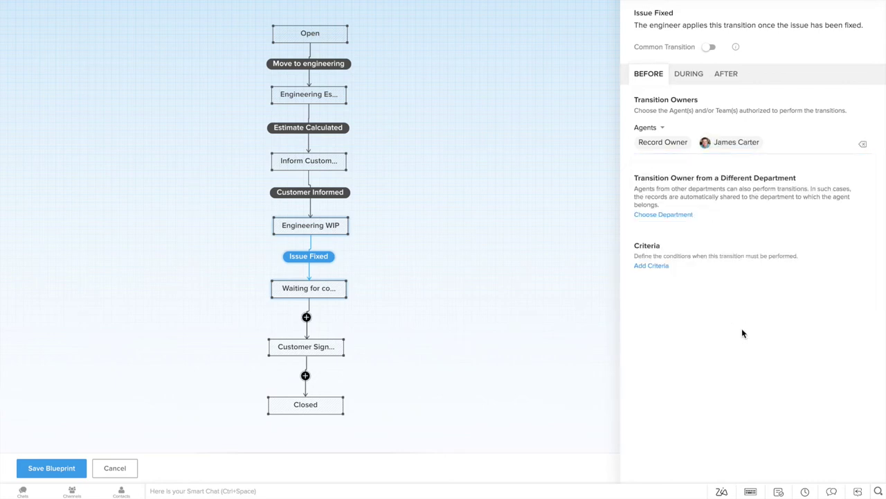
pyautogui.click(698, 76)
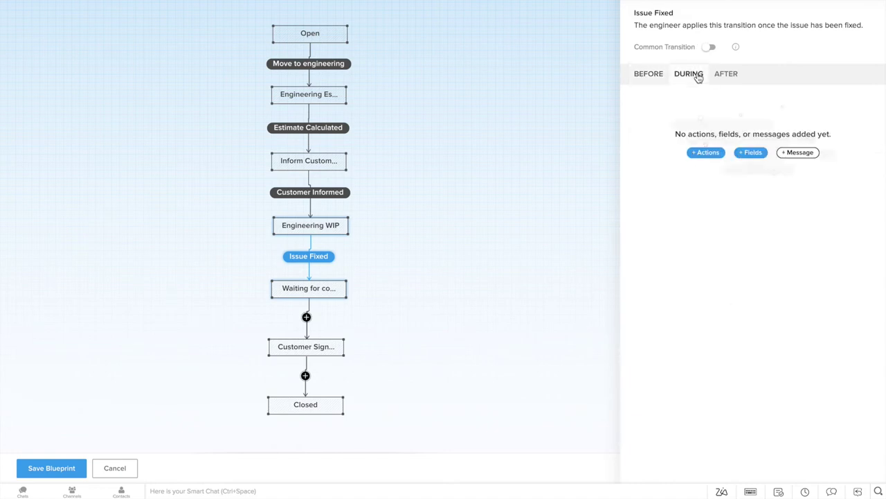
pyautogui.click(713, 154)
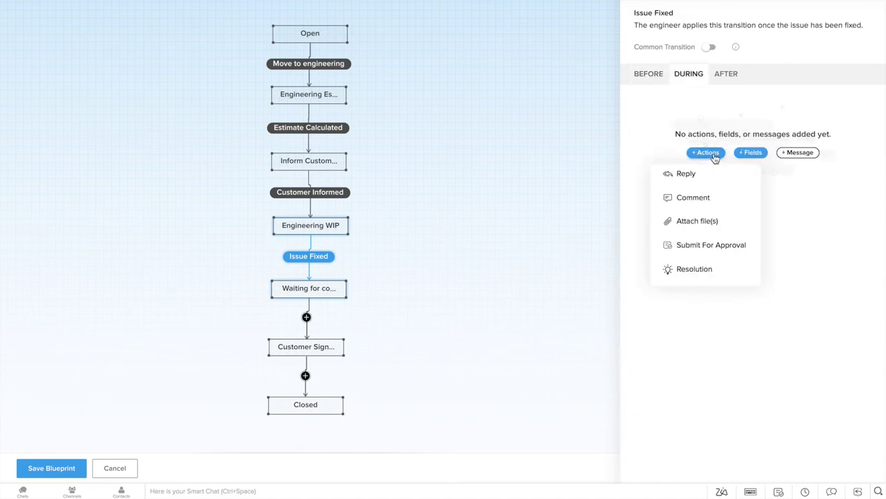
pyautogui.click(718, 200)
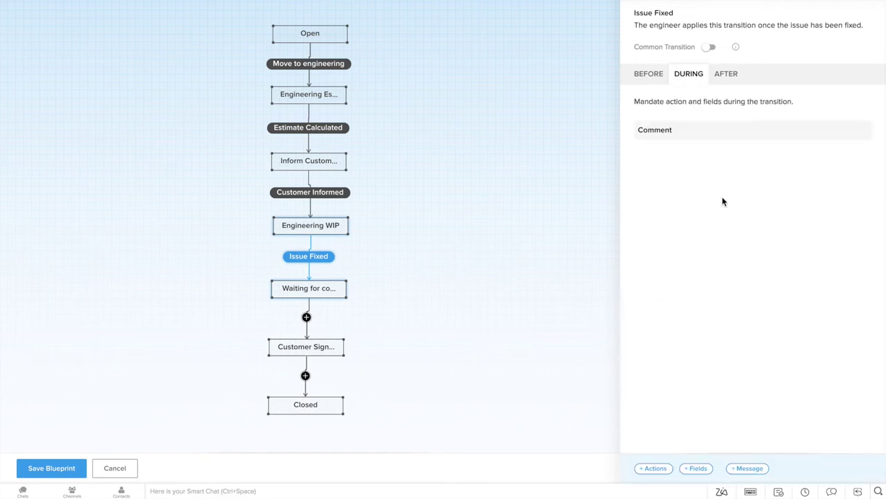
# Attach the existing issue-fixed alert as an after-transition action.
pyautogui.click(730, 79)
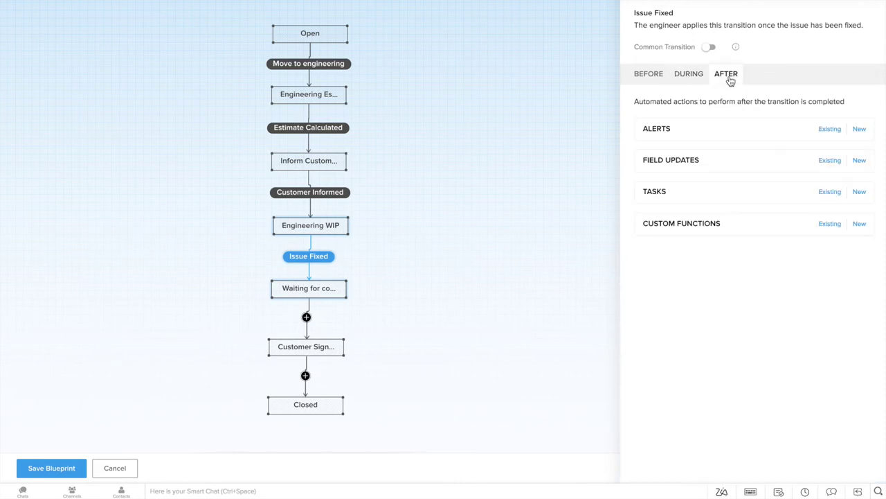
pyautogui.click(822, 131)
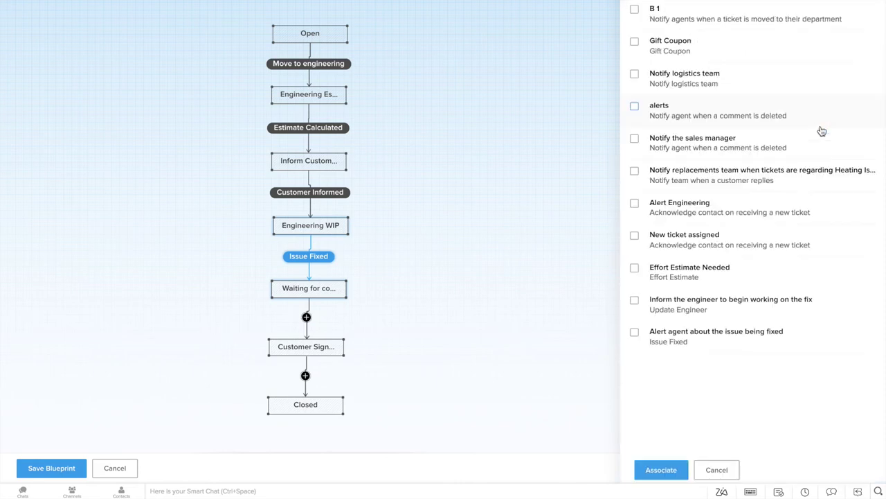
pyautogui.click(635, 334)
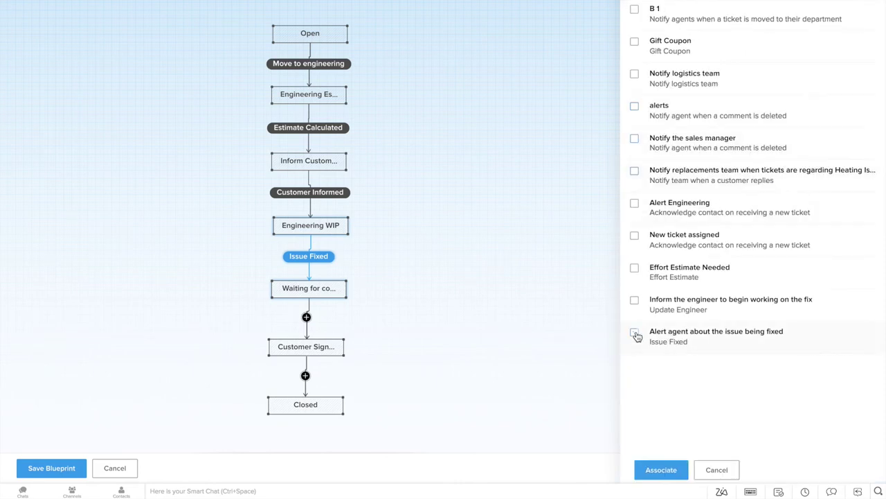
pyautogui.click(677, 471)
# Add a 'Ticket Ownership' field update that sets Ticket Owner back to the Tech Support team.
pyautogui.click(860, 198)
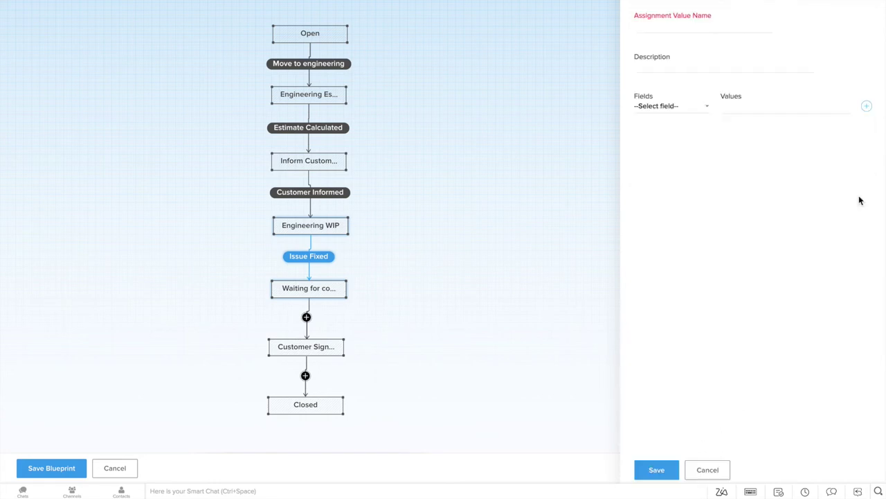
pyautogui.write('Ticket Ownership')
pyautogui.press('Tab')
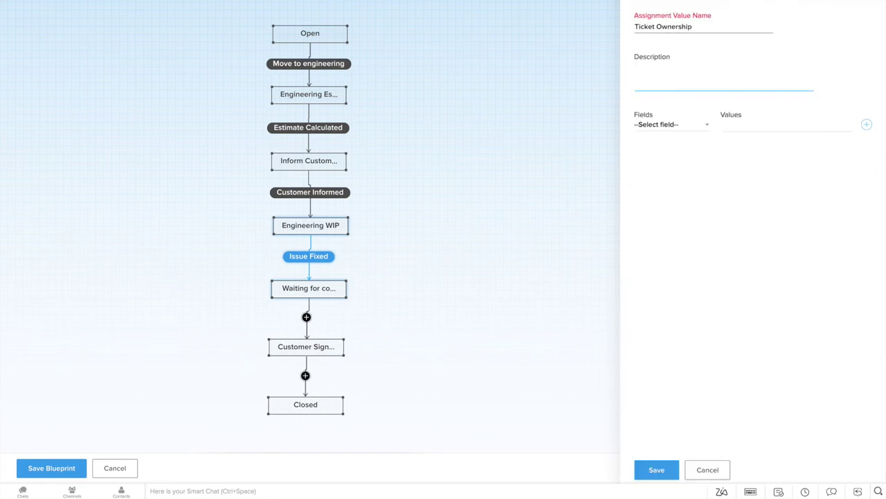
pyautogui.write('Switch ticket ownership back to')
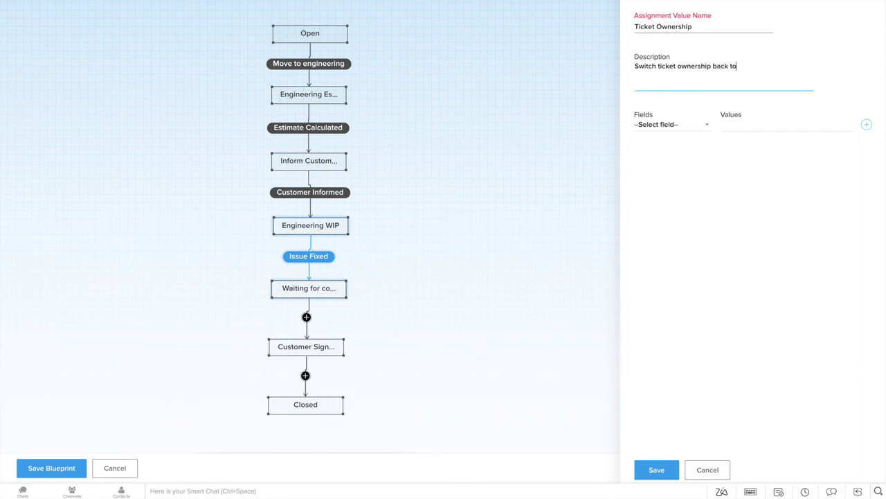
pyautogui.write(' the agent team')
pyautogui.click(691, 123)
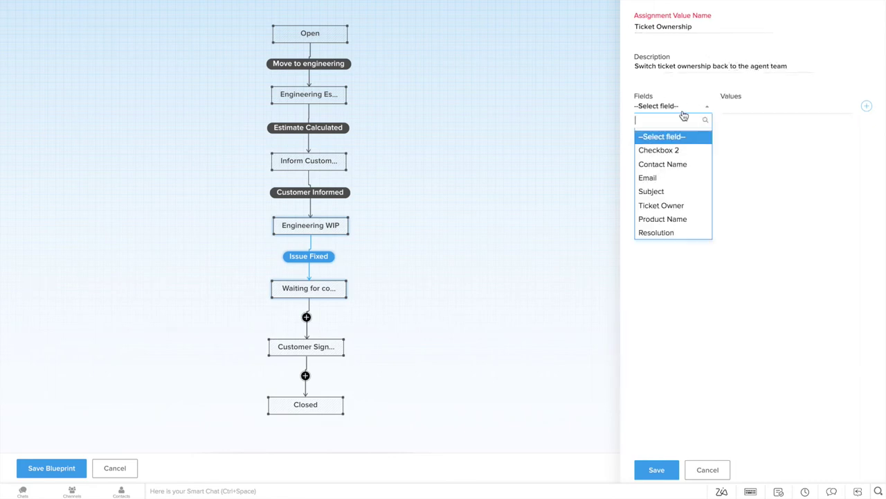
pyautogui.click(680, 206)
pyautogui.click(770, 109)
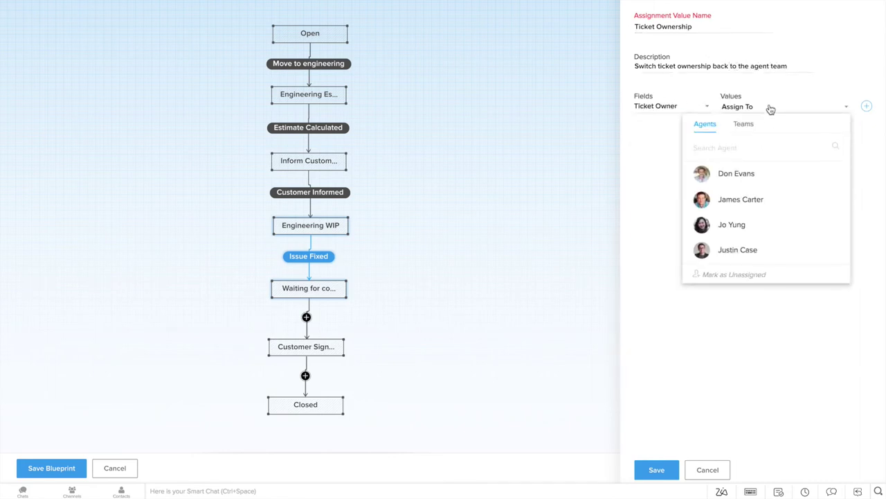
pyautogui.click(745, 125)
pyautogui.click(758, 251)
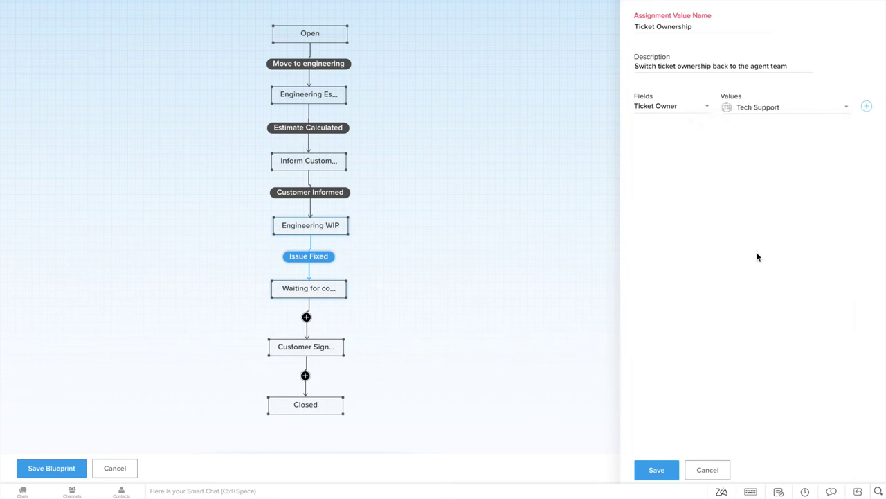
pyautogui.click(659, 470)
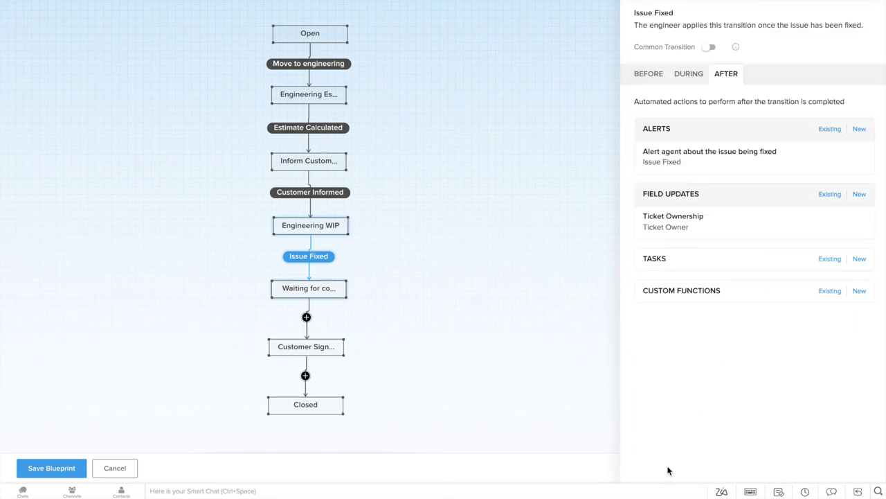
pyautogui.moveTo(309, 296)
pyautogui.click(390, 288)
# Create a 'Customer Emailed' transition, described as applied once agents have emailed the customer.
pyautogui.click(306, 319)
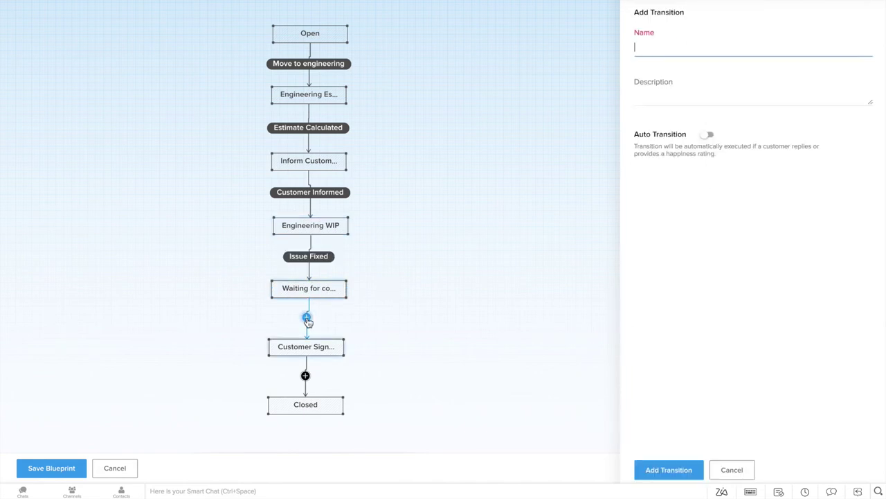
pyautogui.write('Customer Emailed')
pyautogui.press('Tab')
pyautogui.write("Agents can apply this transition once they've emailed the cus")
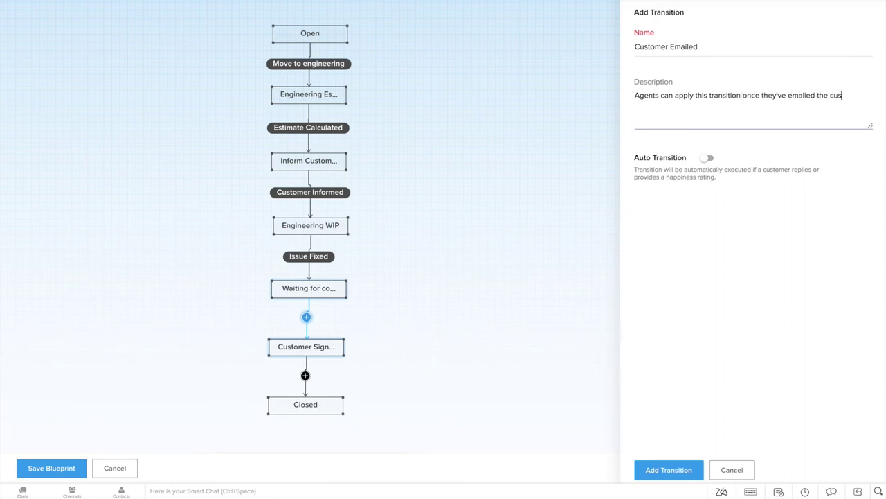
pyautogui.write('tomer about the issue getting fixed.')
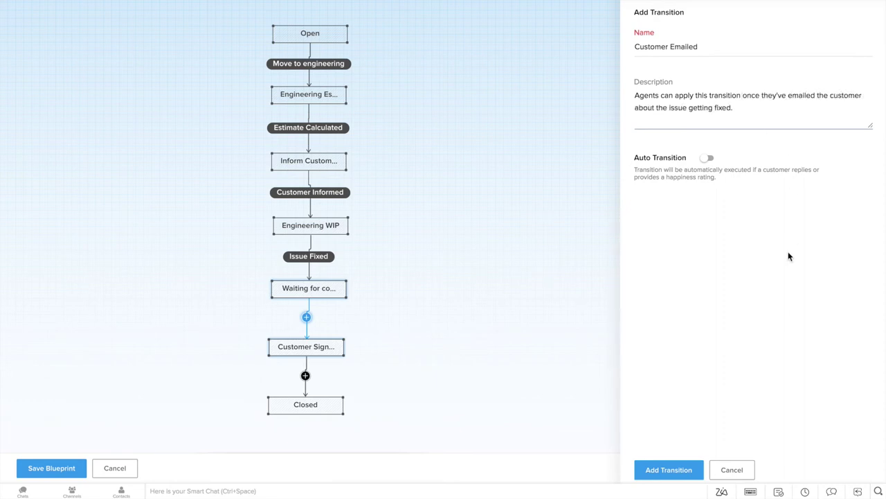
pyautogui.click(693, 471)
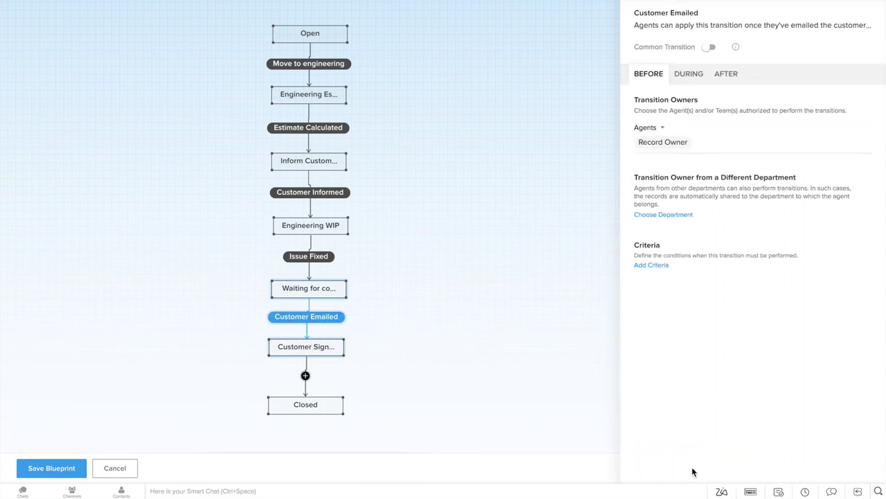
# Make the Tech Support team the owner and require a Reply during the transition.
pyautogui.click(725, 144)
pyautogui.click(662, 128)
pyautogui.click(655, 171)
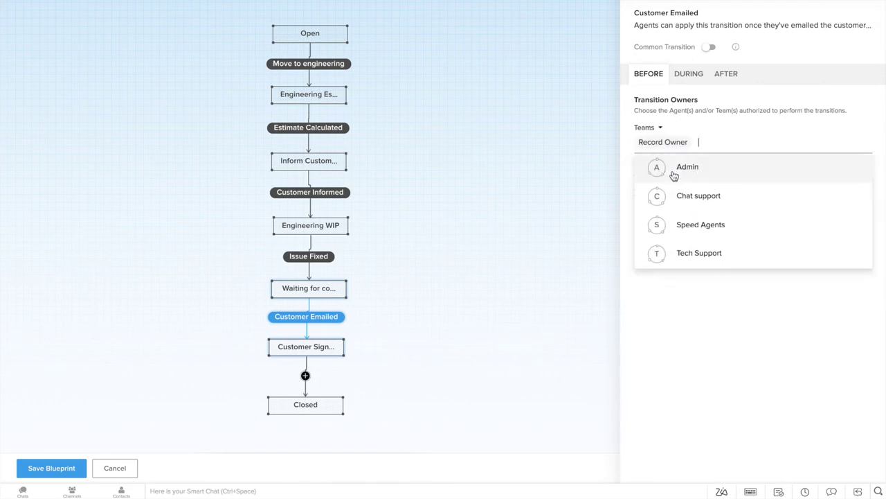
pyautogui.click(728, 253)
pyautogui.click(732, 331)
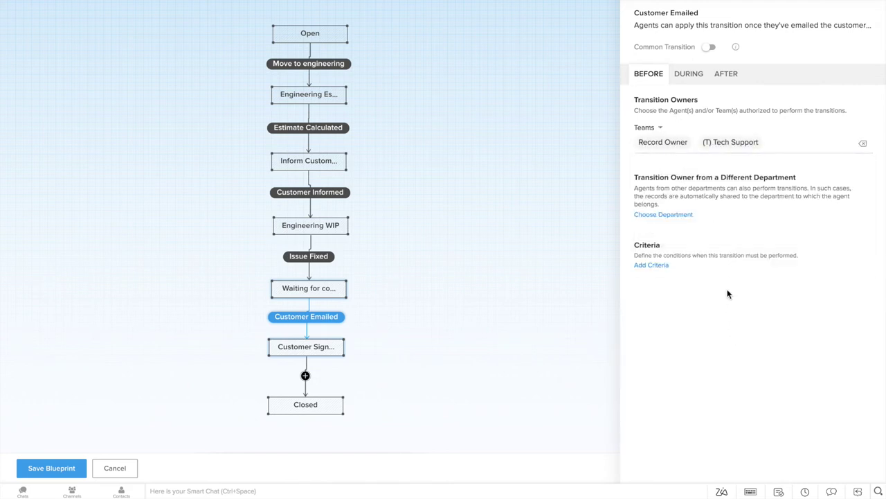
pyautogui.click(692, 82)
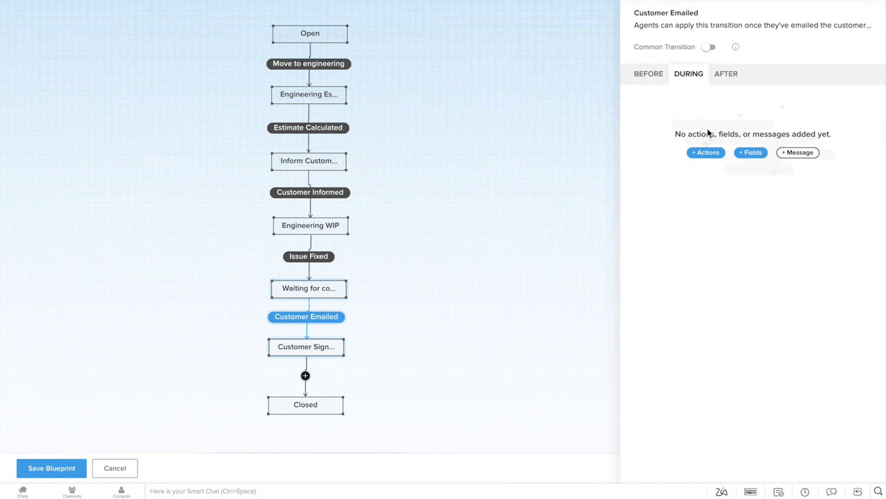
pyautogui.click(706, 152)
pyautogui.click(698, 177)
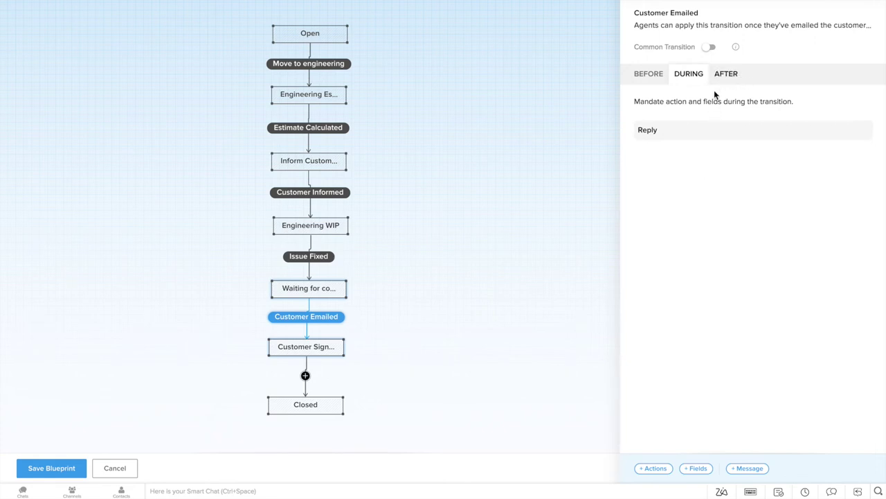
pyautogui.click(516, 252)
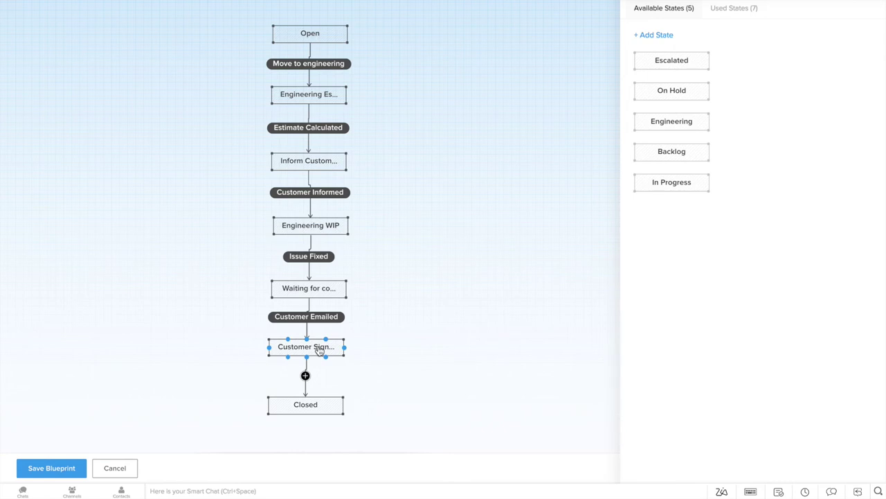
# Create a 'Close Ticket' transition from Customer Sign Off to Closed, described as applied after customer confirmation.
pyautogui.click(305, 376)
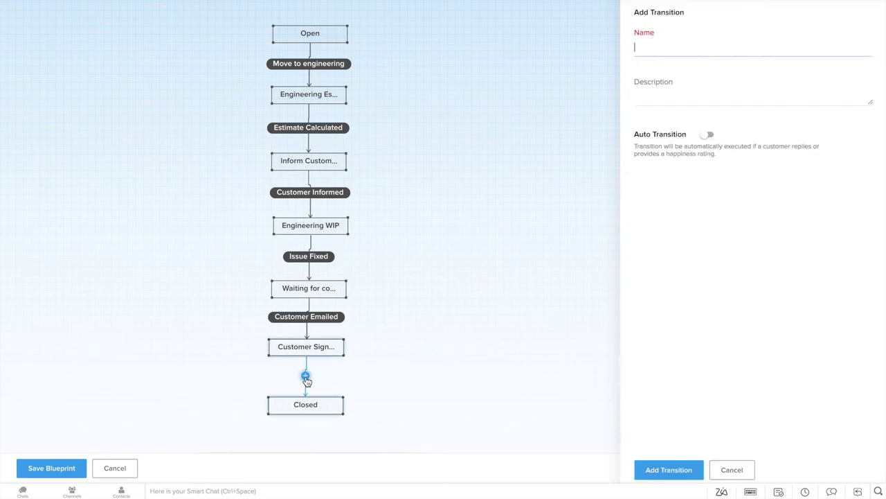
pyautogui.write('Close Ticket')
pyautogui.press('Tab')
pyautogui.write('The agent team can app')
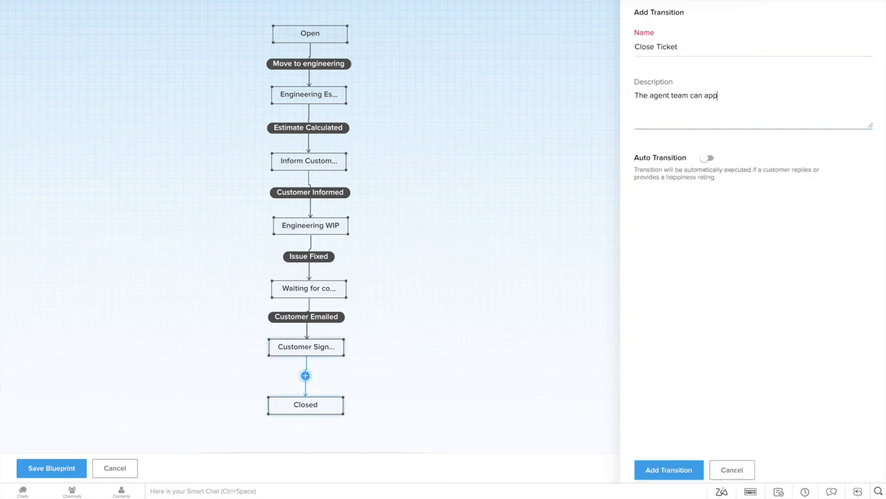
pyautogui.write('ly this transition once the customer sends in a confirmation that the issue has been fixed at their end.')
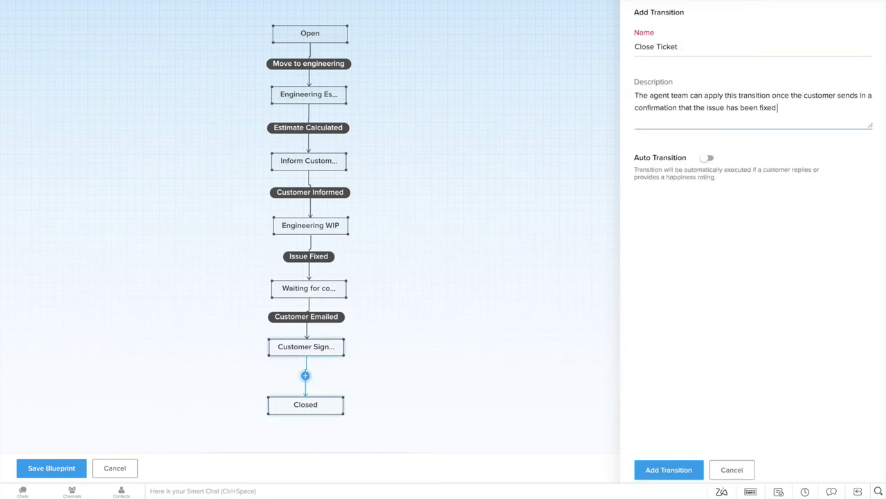
pyautogui.click(669, 470)
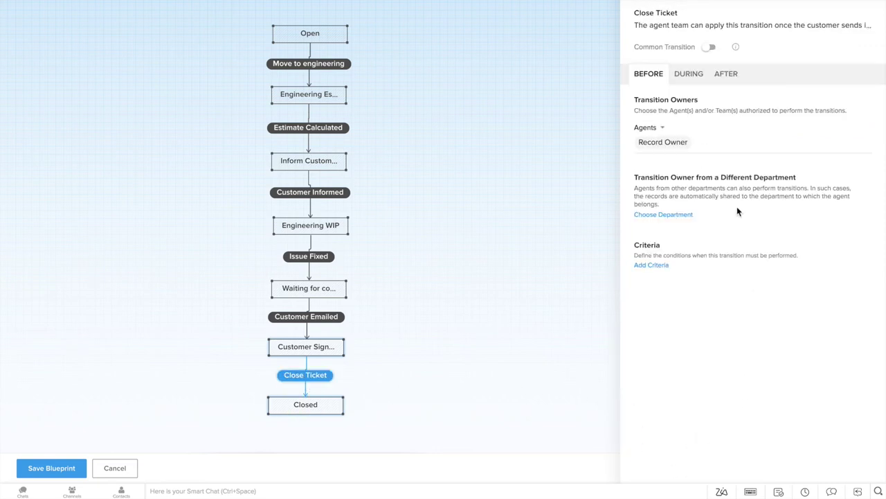
# Assign the Tech Support team as owner and attach the existing Alert Engineering alert afterwards.
pyautogui.click(663, 127)
pyautogui.click(671, 170)
pyautogui.click(722, 253)
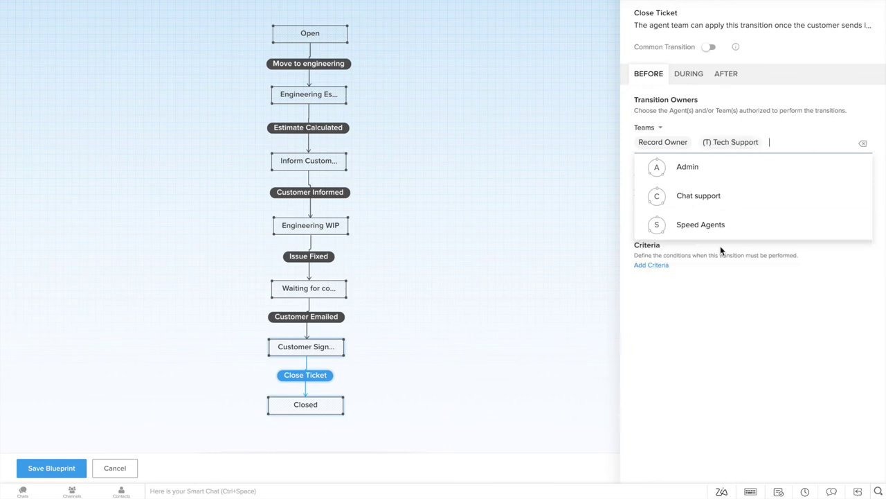
pyautogui.click(732, 313)
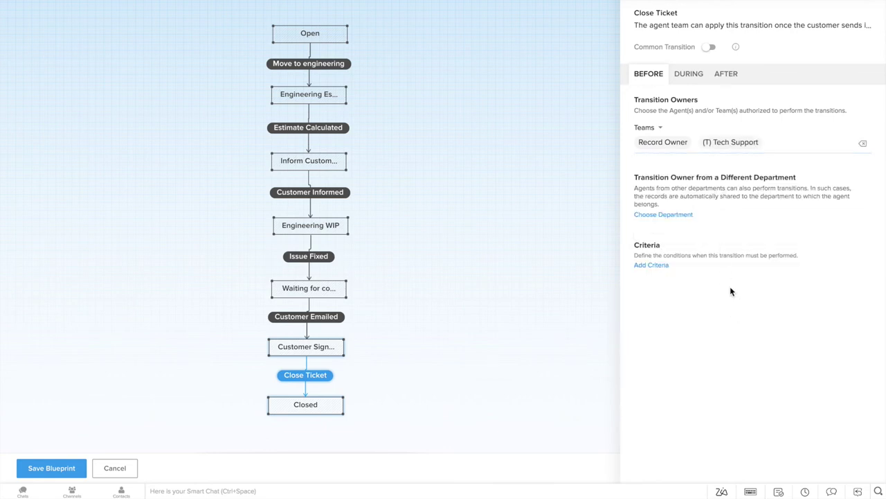
pyautogui.click(690, 74)
pyautogui.click(726, 75)
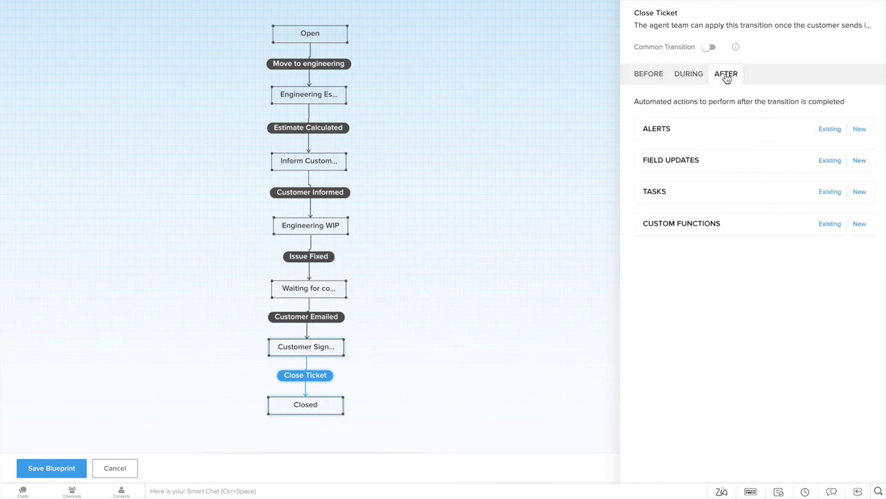
pyautogui.click(829, 129)
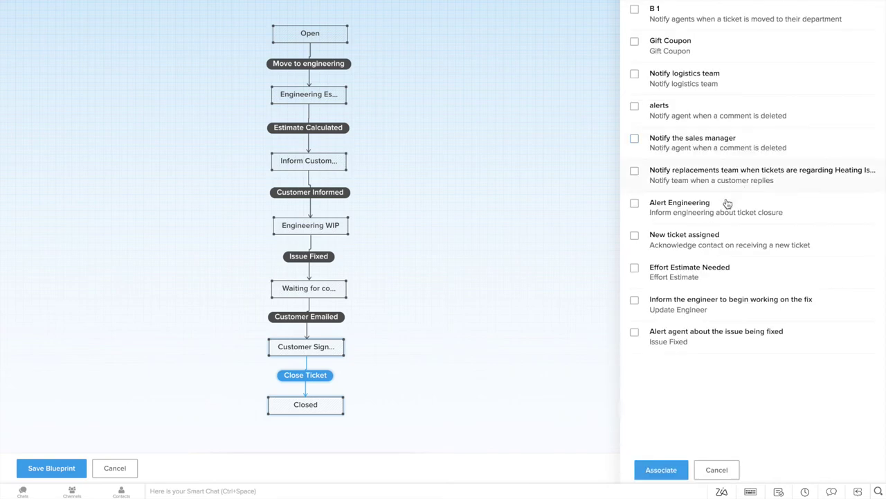
pyautogui.click(634, 205)
pyautogui.click(658, 469)
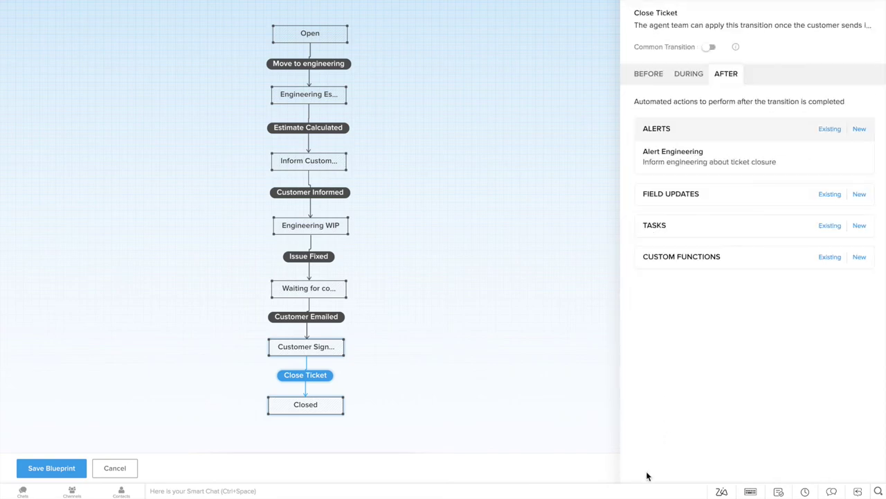
pyautogui.click(519, 378)
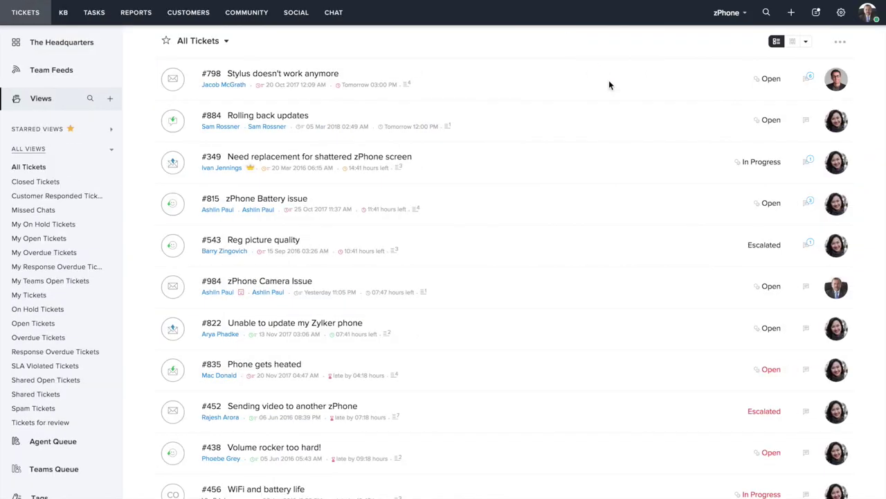
# Open ticket #984 zPhone Camera Issue from the All Tickets list.
pyautogui.moveTo(756, 288)
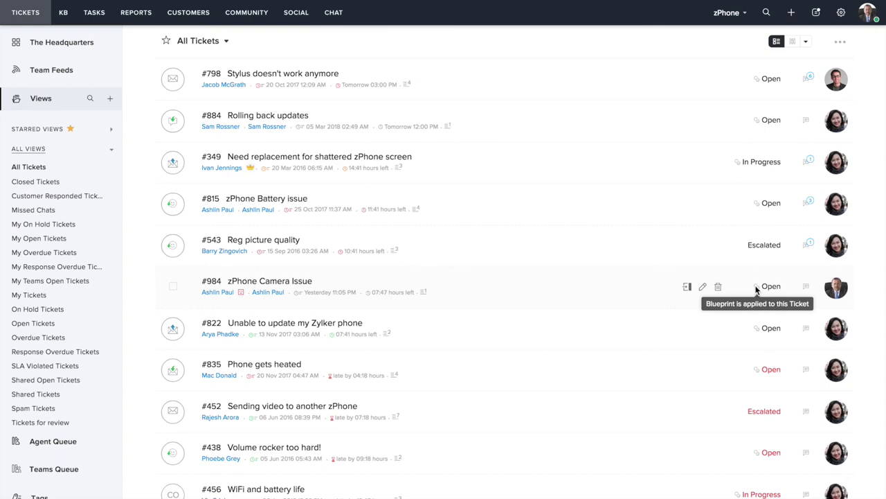
pyautogui.click(481, 281)
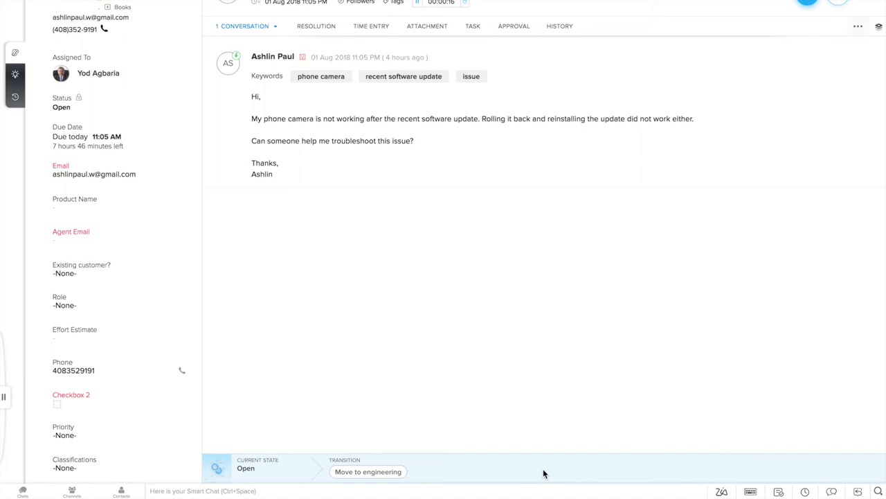
pyautogui.click(380, 476)
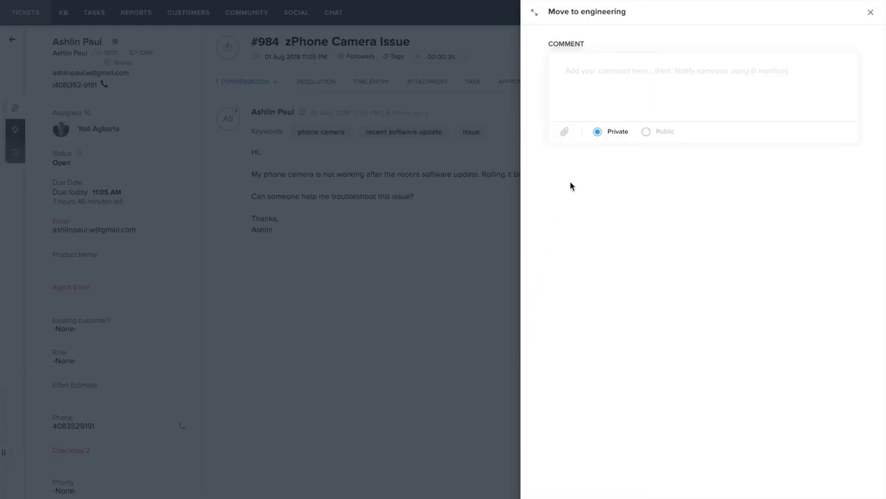
pyautogui.click(600, 93)
pyautogui.write('@J')
pyautogui.click(667, 105)
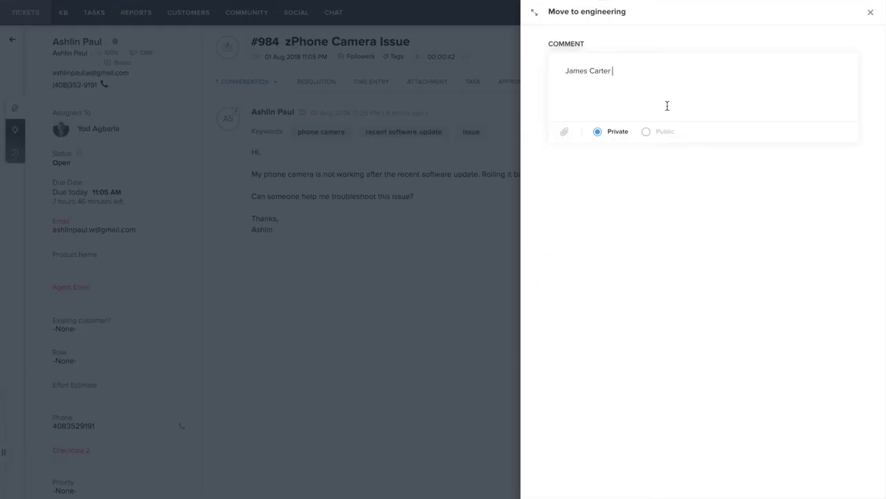
pyautogui.write('Looks like this ticket will need the help of the engineering team')
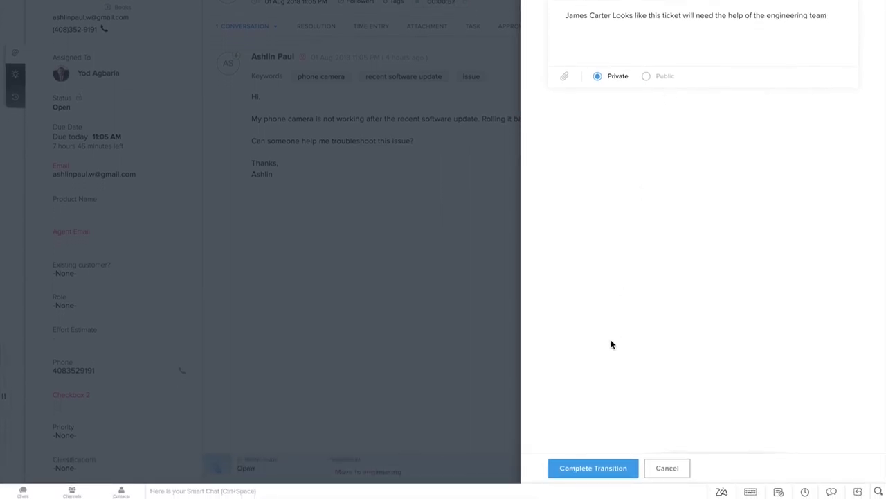
pyautogui.click(597, 474)
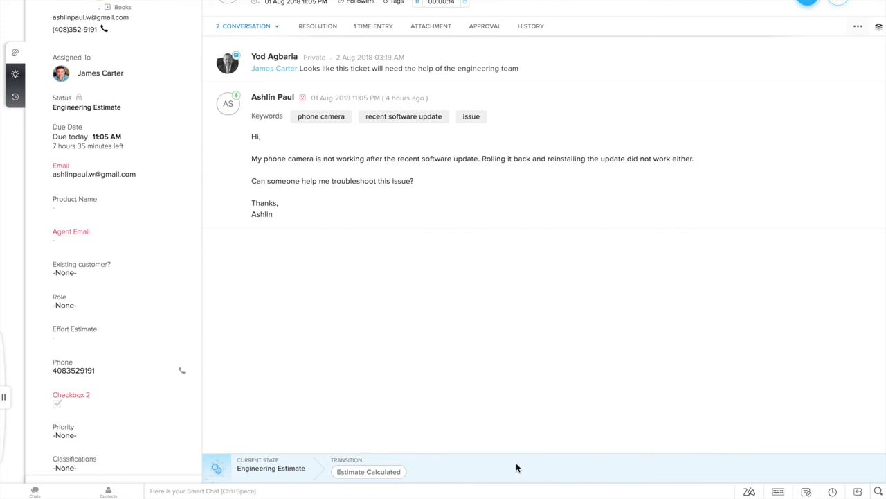
# Complete the Estimate Calculated transition on ticket #984 with an Effort Estimate of 7 days.
pyautogui.click(370, 472)
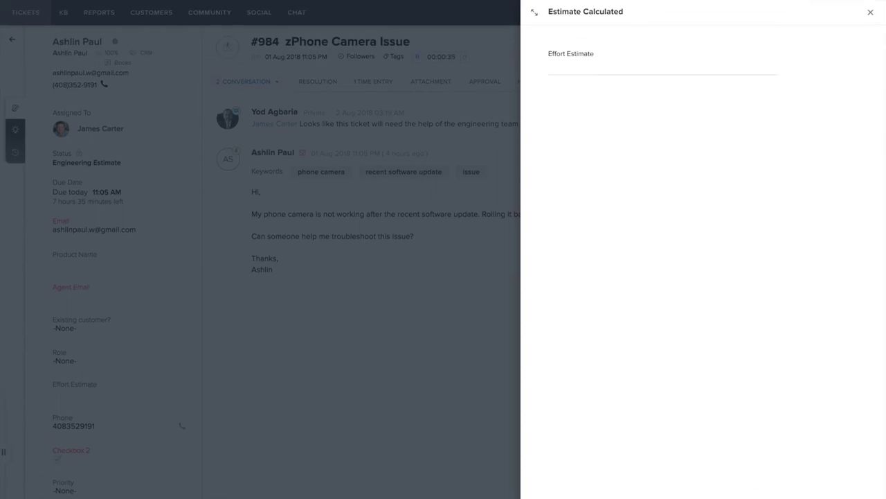
pyautogui.click(604, 63)
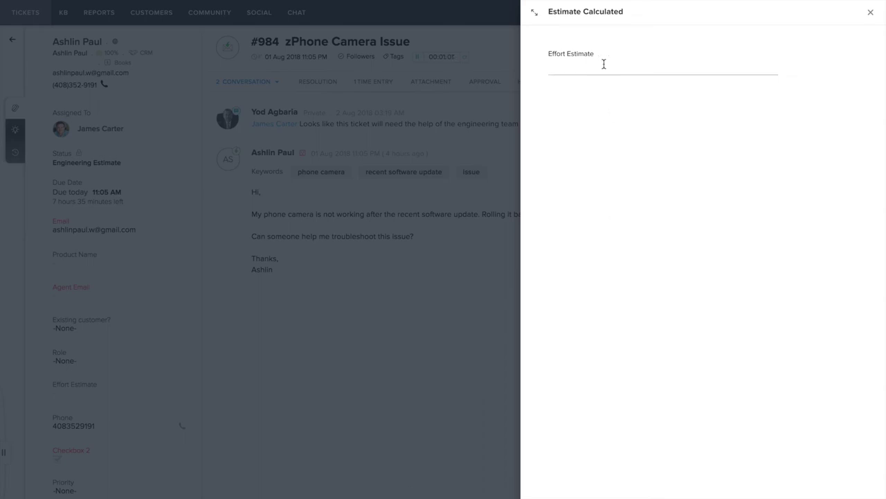
pyautogui.write('7 days')
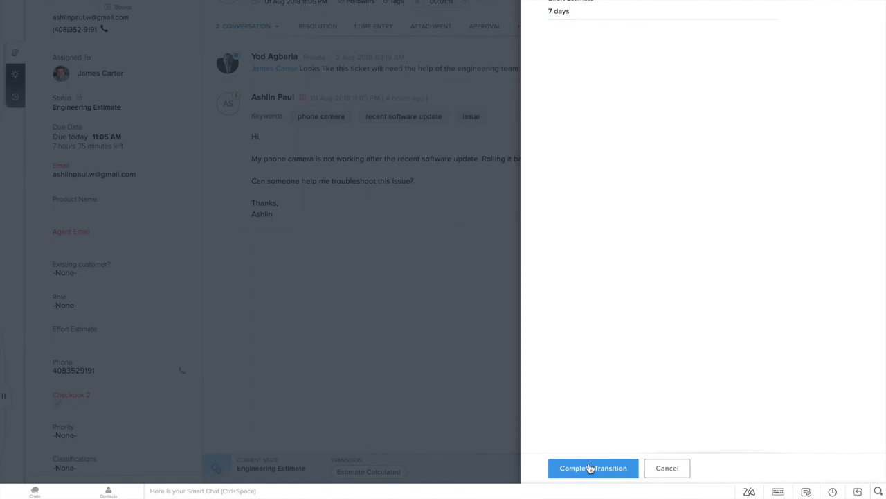
pyautogui.click(589, 471)
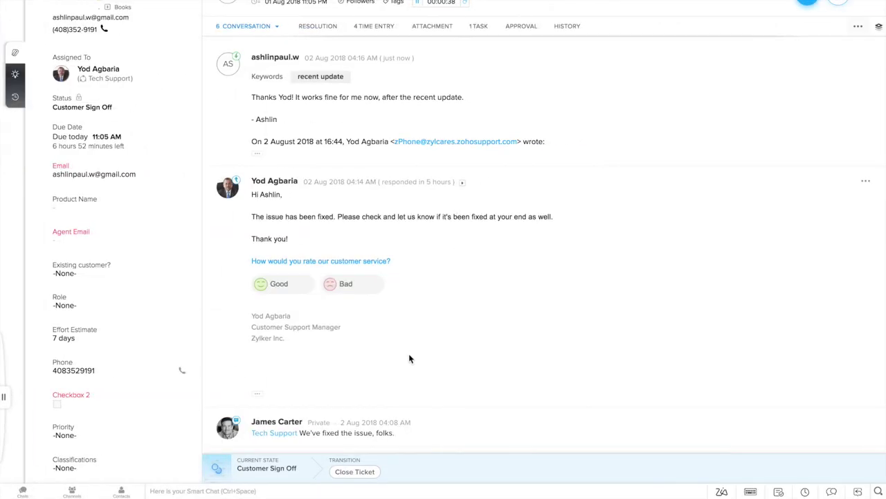
# Apply the Close Ticket transition to ticket #984.
pyautogui.click(361, 472)
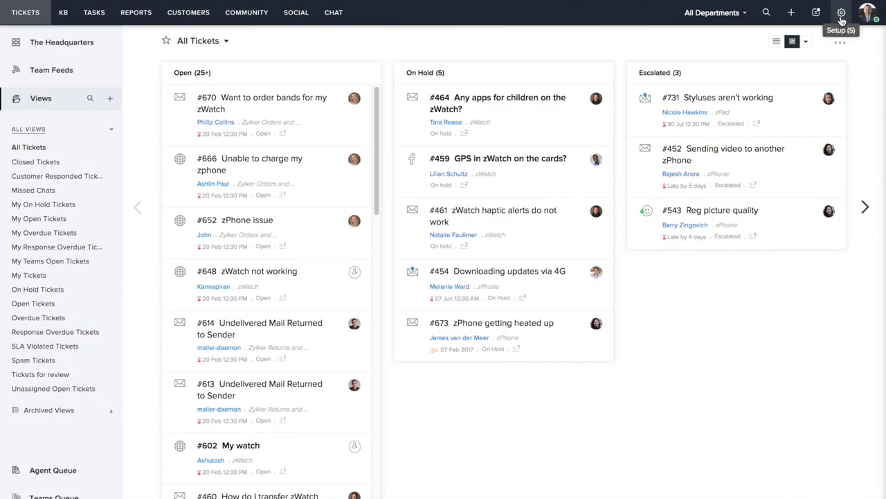
# Go to the Marketplace of extensions from the Setup menu.
pyautogui.click(842, 19)
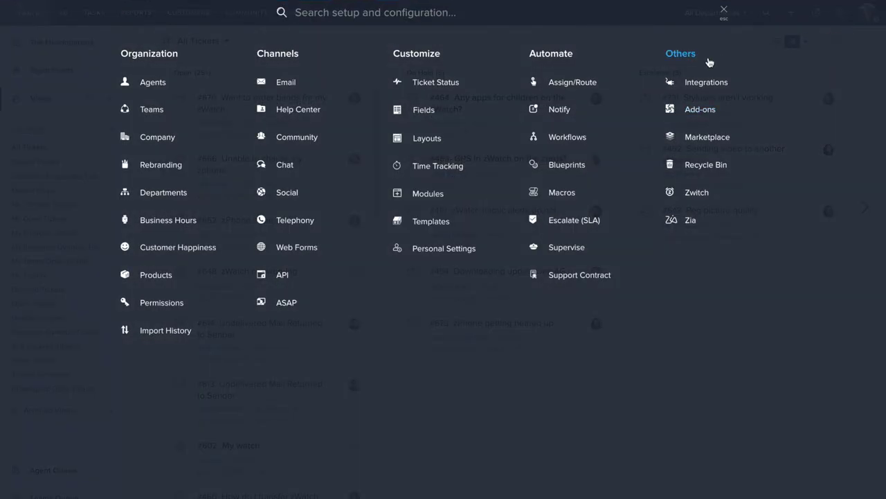
pyautogui.click(719, 143)
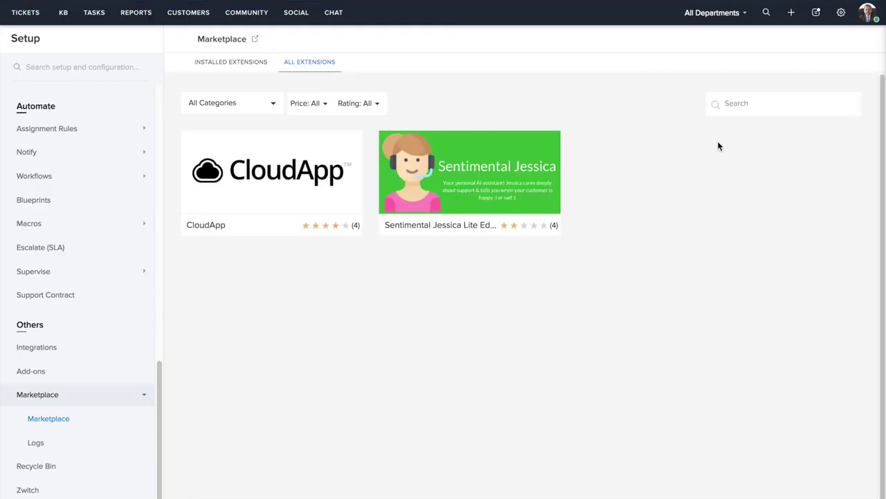